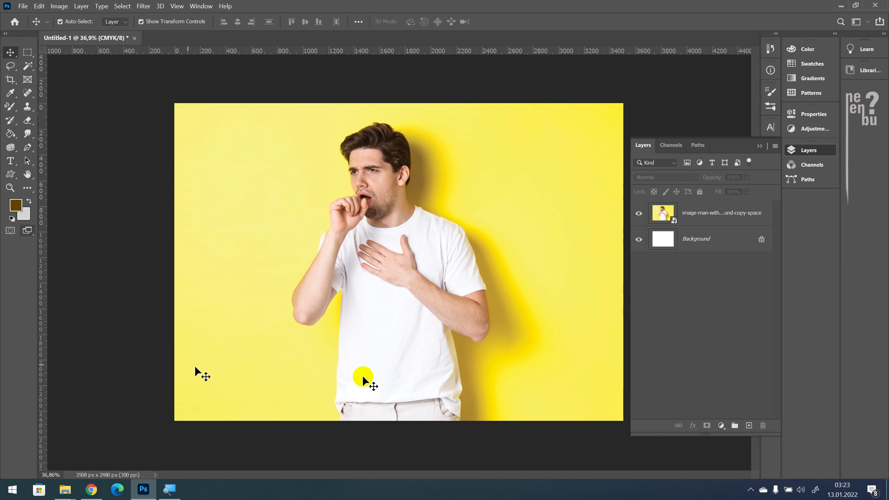
Step: Drag a horizontal guide from the top ruler to about Y 155 px
drag(512, 51, 509, 119)
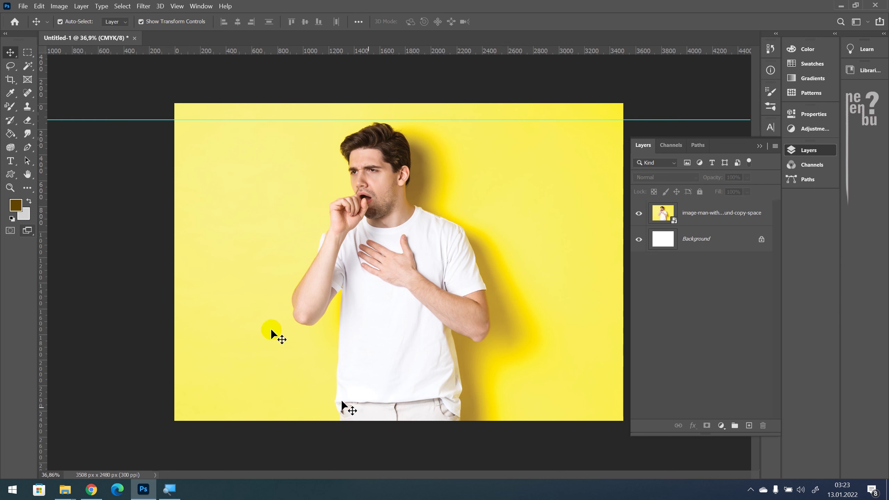
Step: Add guides near the photo's bottom, left and right edges, showing the rulers
drag(409, 48, 426, 395)
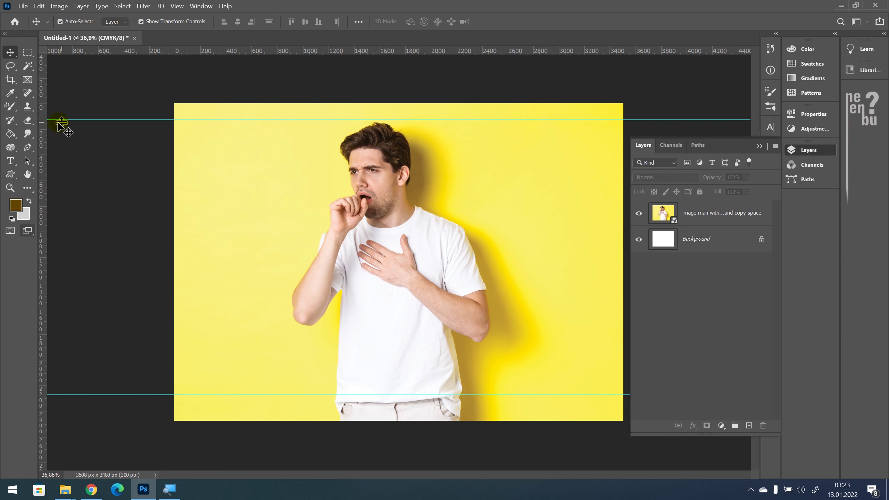
drag(43, 130, 203, 166)
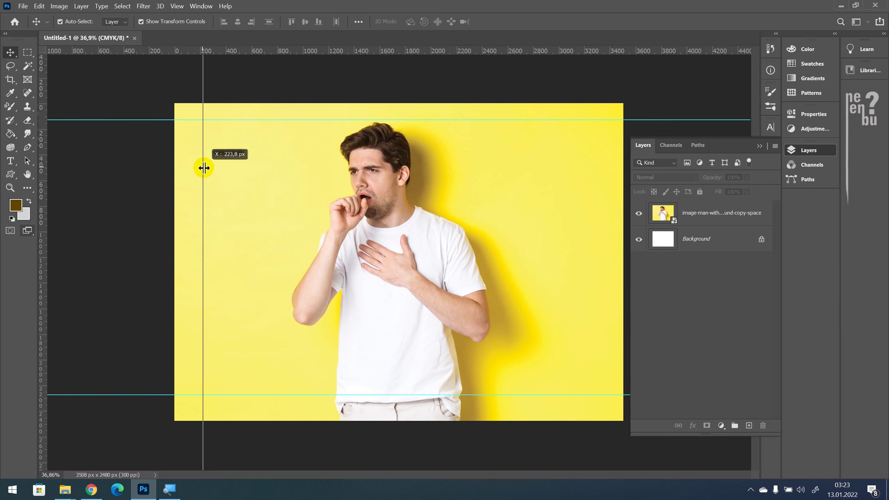
key(ctrl+r)
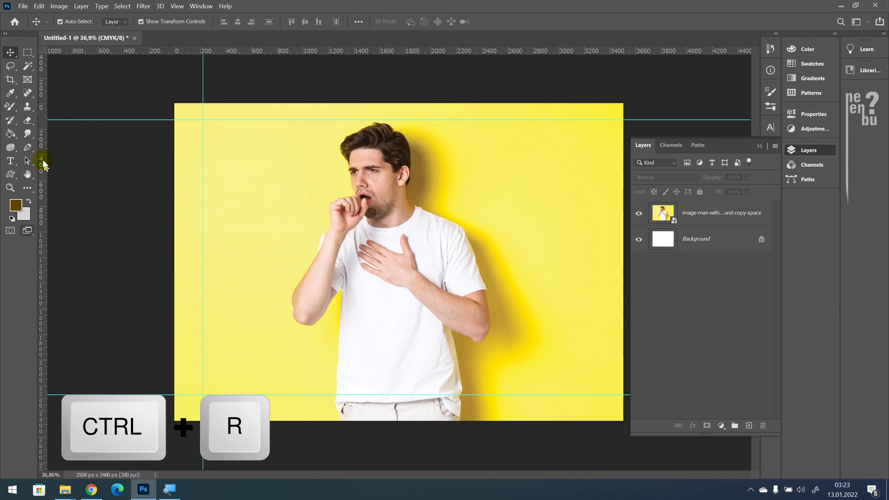
drag(38, 180, 595, 189)
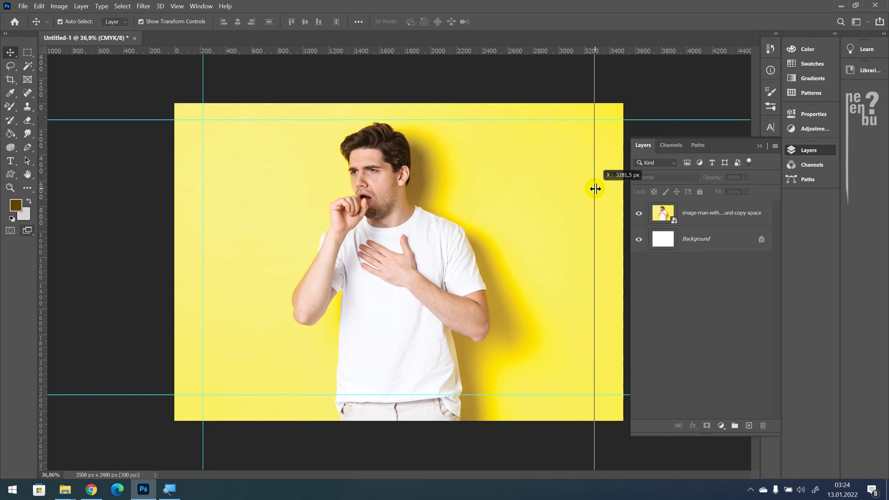
Step: Nudge the photo down, fine-tune the top, bottom and left guides, and show Paths
click(584, 118)
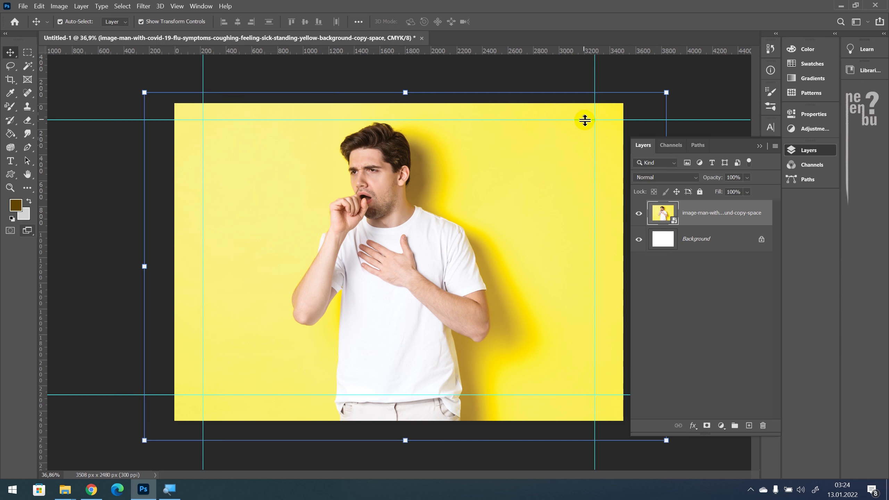
key(Down)
key(Down)
key(Down)
key(Down)
key(Down)
key(Down)
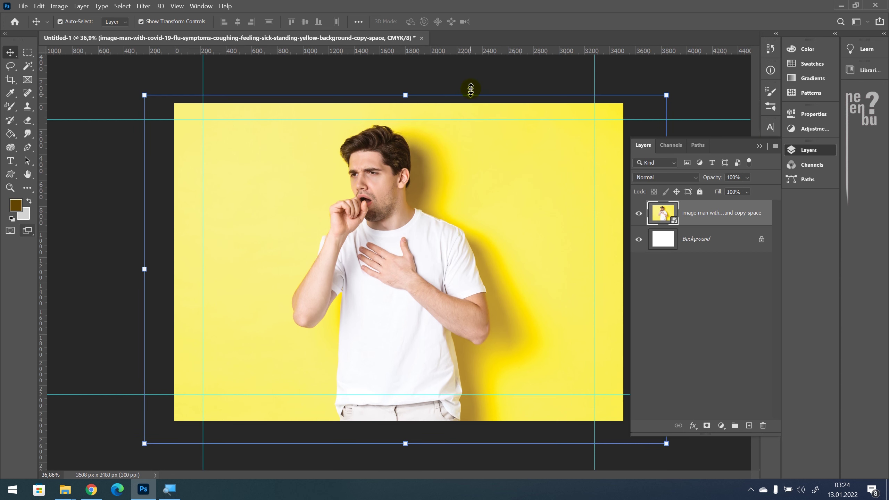
click(474, 86)
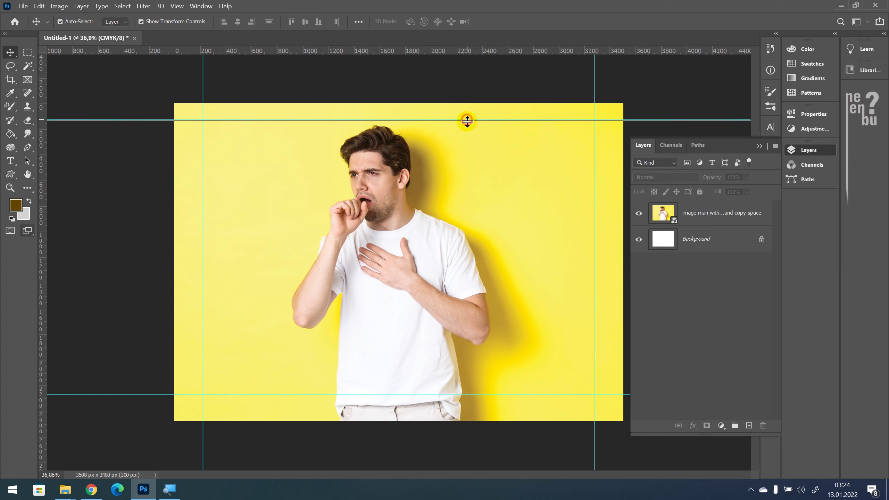
drag(467, 120, 468, 122)
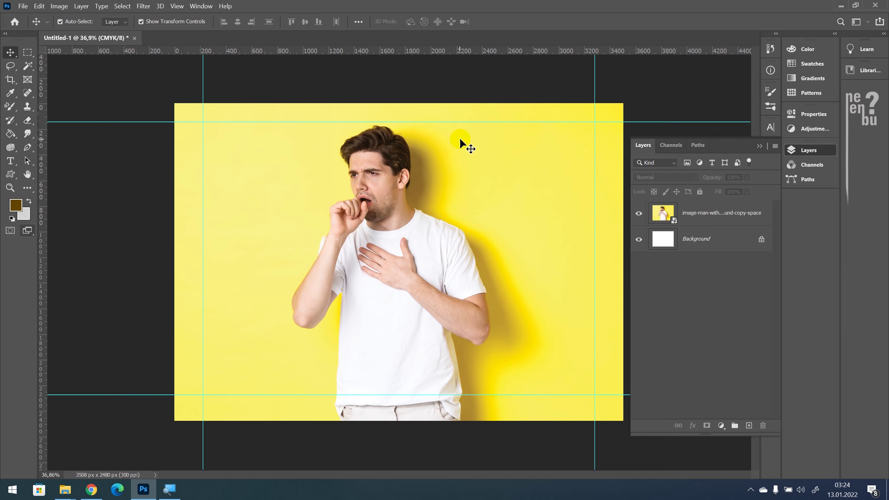
drag(499, 396, 500, 403)
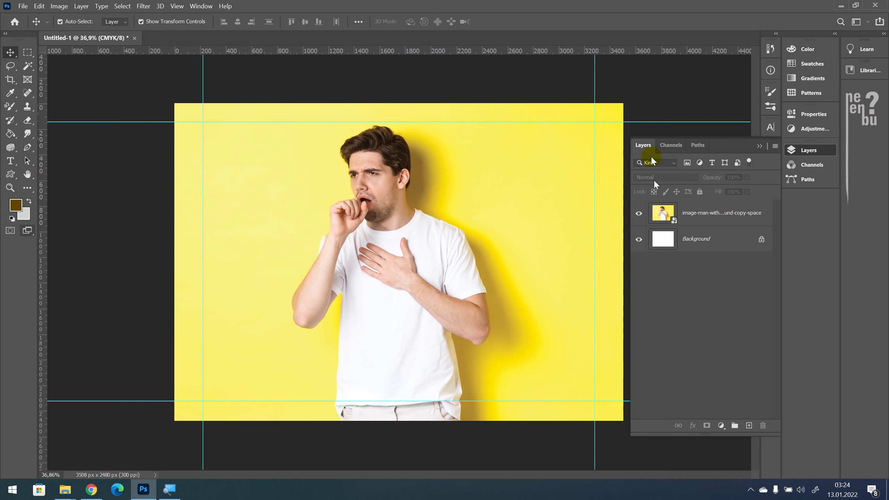
click(189, 211)
mouse_move(189, 210)
mouse_down()
mouse_move(199, 210)
mouse_move(197, 202)
mouse_up()
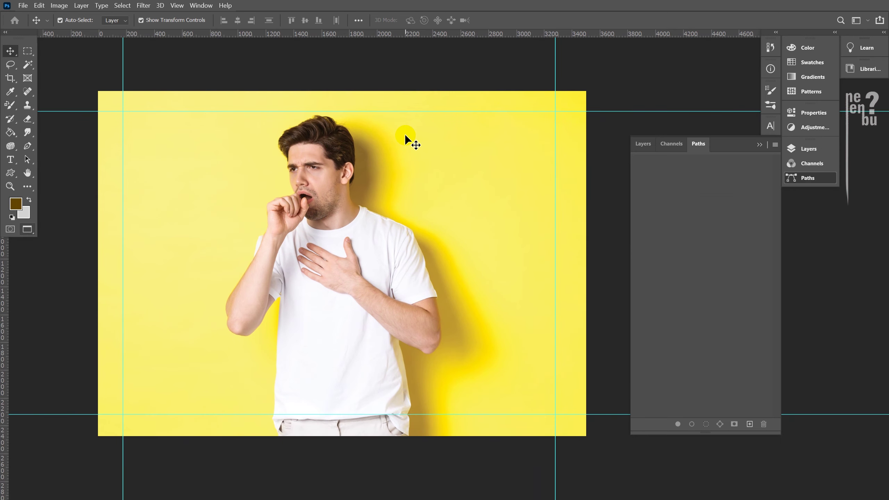
click(10, 106)
Step: Pen a closed Work Path along the man's head and arm outline, then the bottom, right and top guides
drag(28, 146, 57, 149)
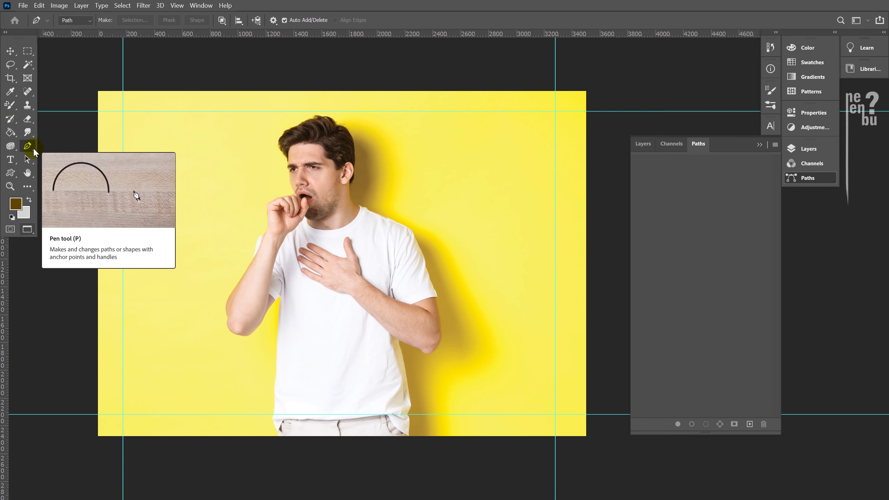
click(356, 111)
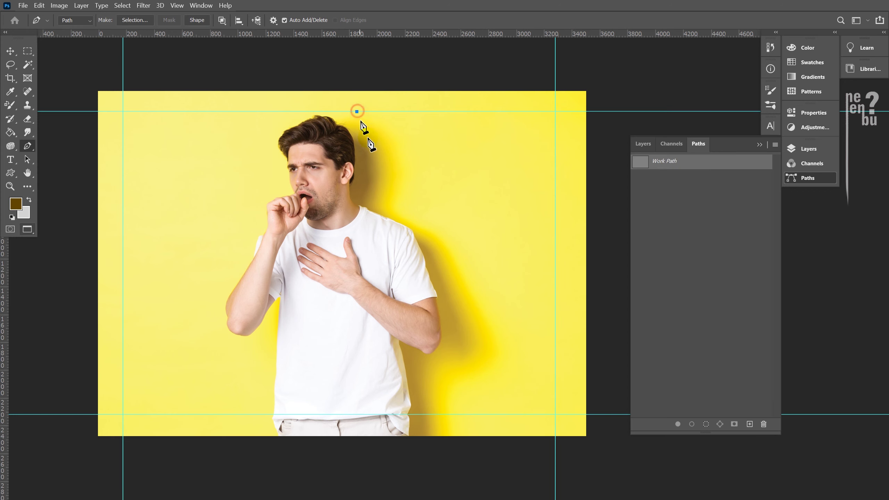
drag(370, 195, 379, 200)
scroll(433, 254, down, 3)
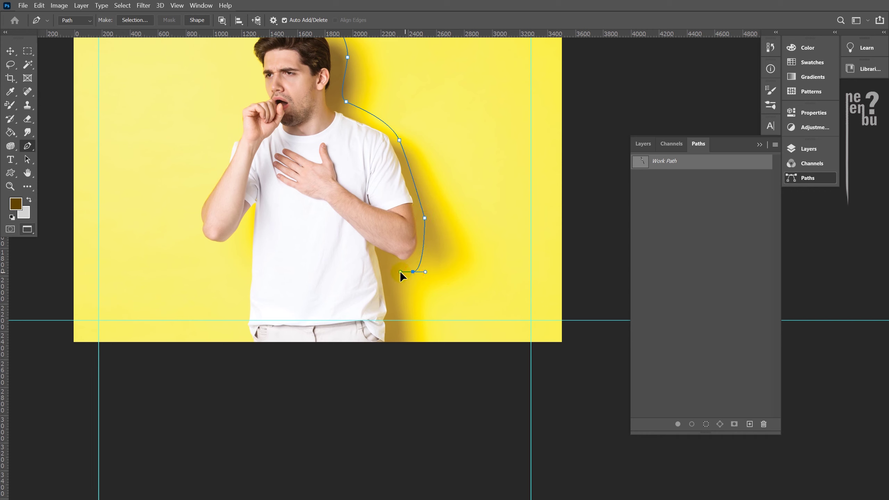
click(395, 289)
click(395, 276)
click(396, 320)
drag(533, 171, 523, 346)
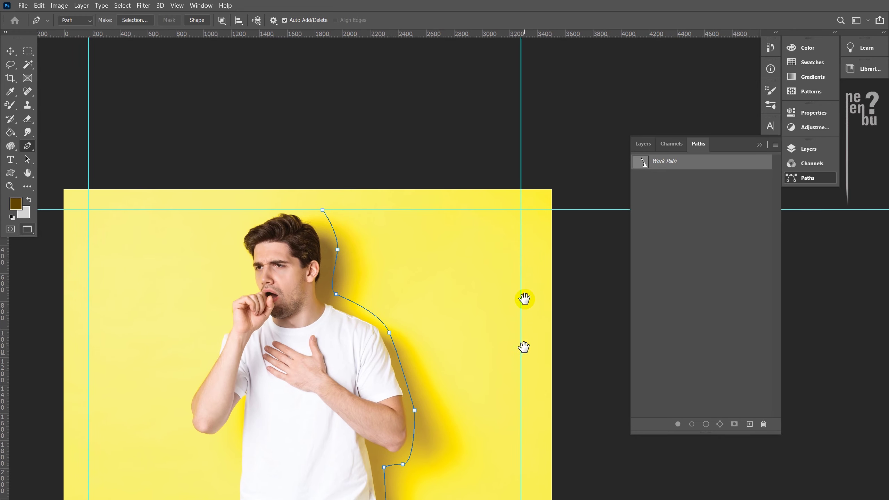
click(521, 210)
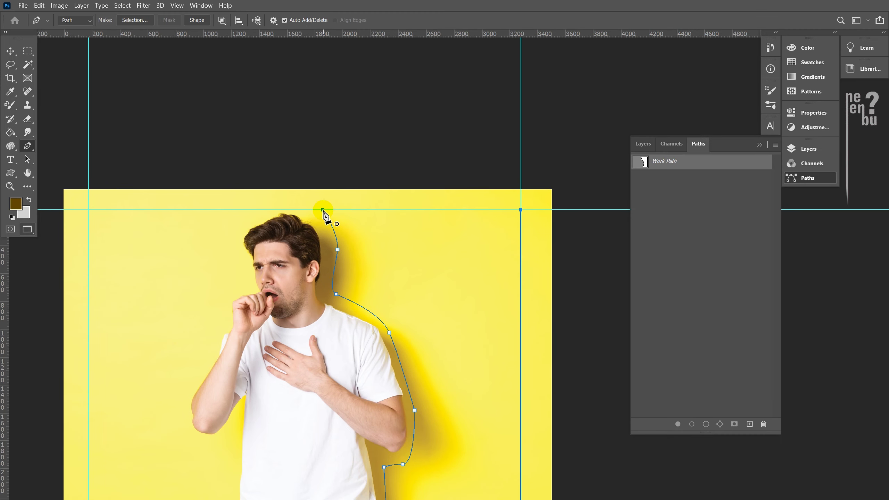
click(323, 210)
Step: Start a type area inside the closed silhouette path
key(v)
click(478, 260)
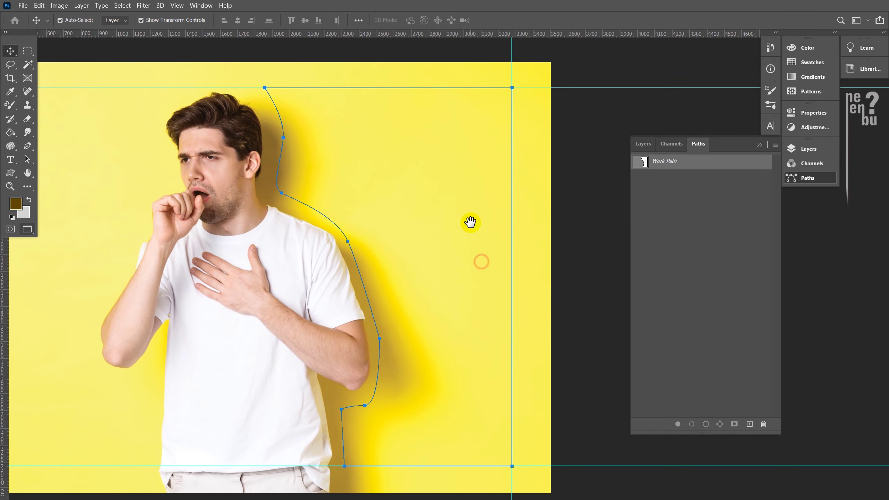
key(t)
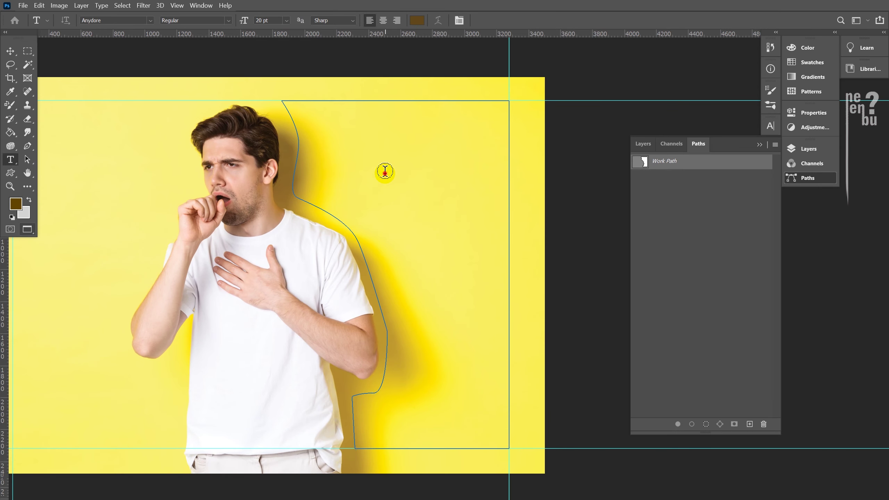
click(386, 172)
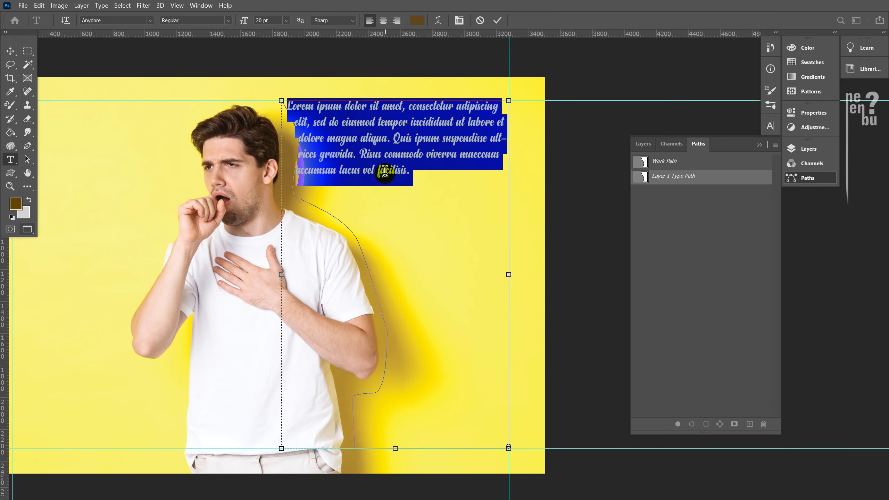
Step: Replace the placeholder with two pasted copies of Lorem ipsum and commit the text
click(320, 121)
key(ctrl+a)
key(ctrl+c)
drag(424, 171, 262, 100)
click(338, 121)
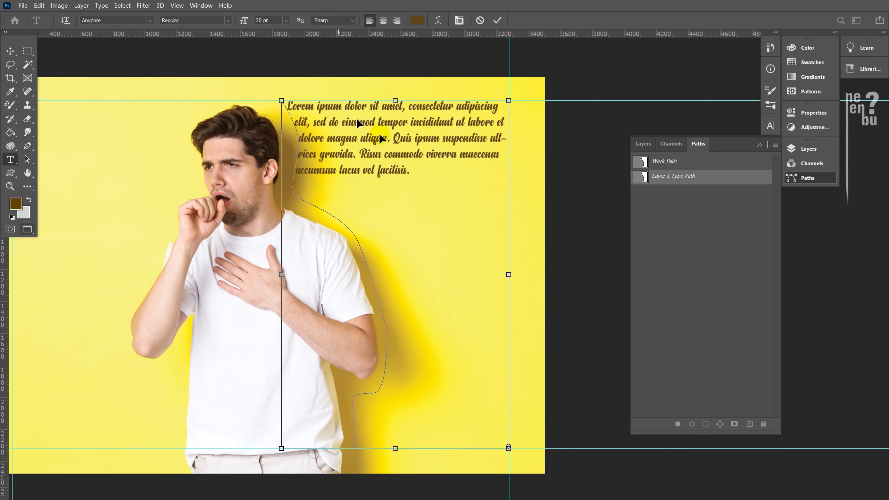
key(ctrl+a)
key(ctrl+v)
key(ctrl+v)
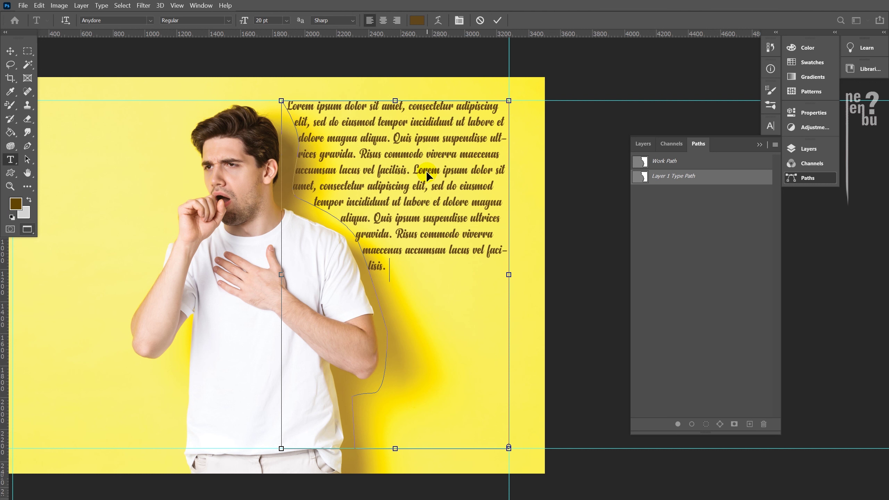
key(ctrl+v)
key(ctrl+v)
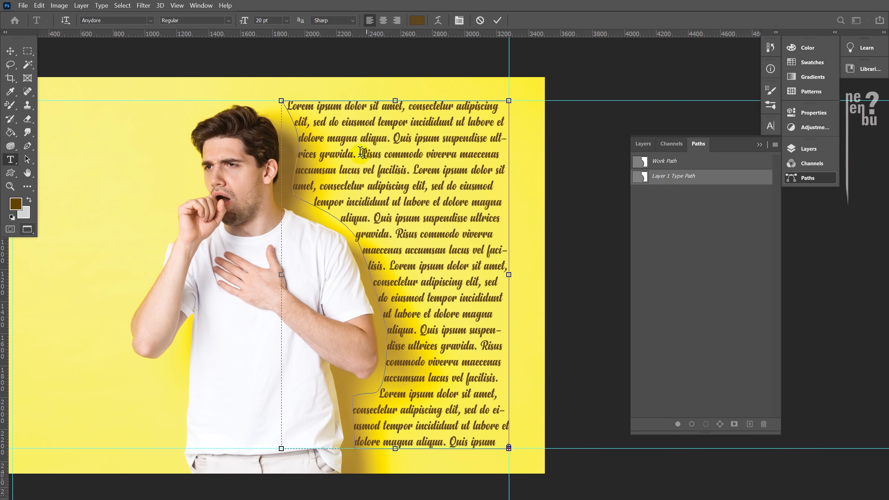
click(10, 51)
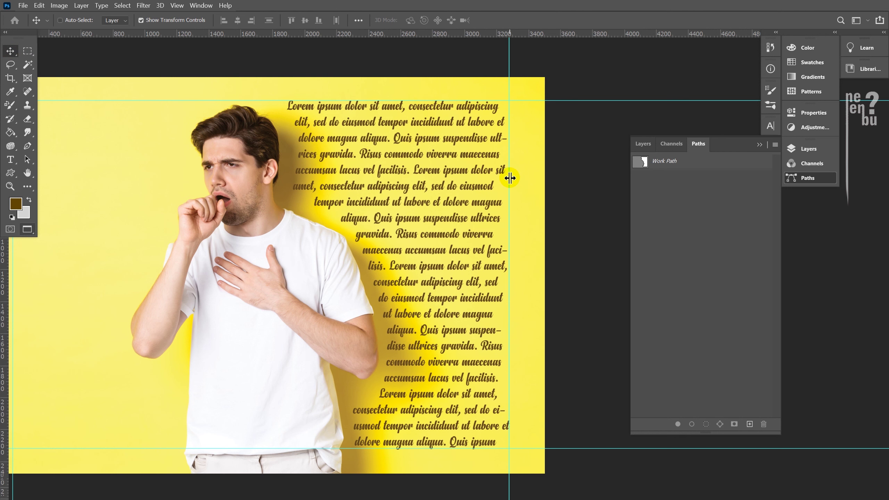
Step: Hide the guides, select all the wrapped text, and bring up its Character settings
key(ctrl+h)
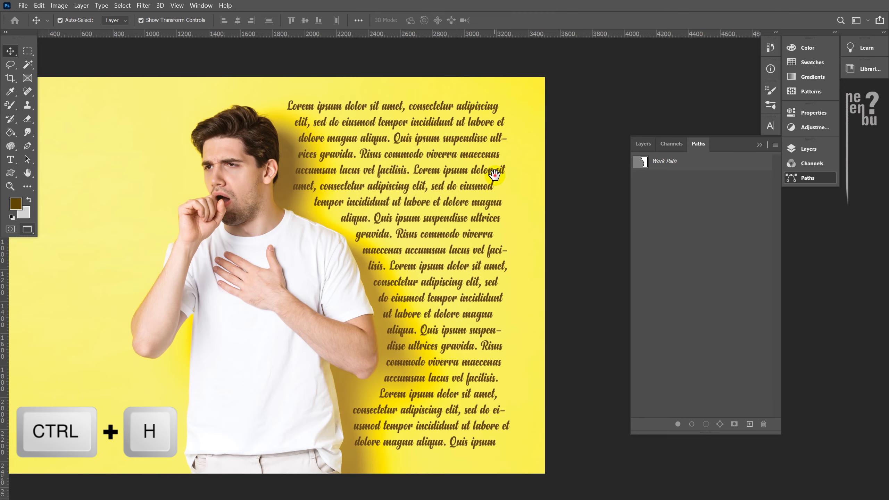
drag(509, 174, 557, 176)
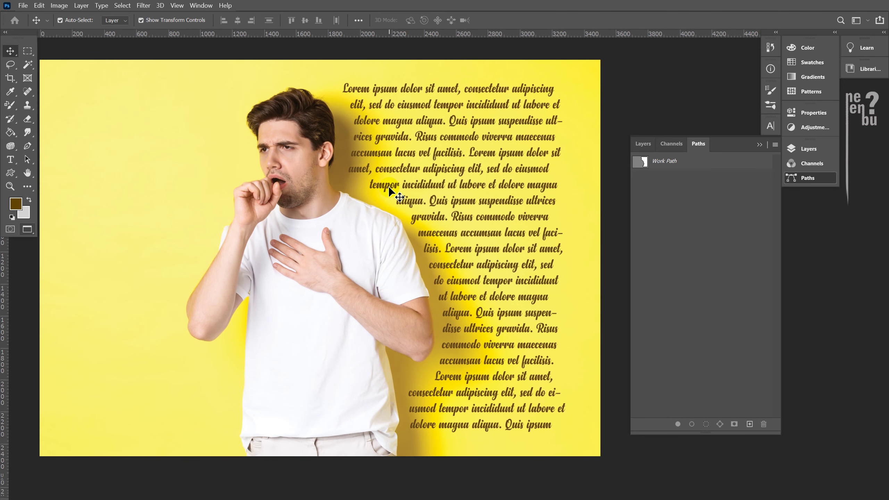
double_click(546, 164)
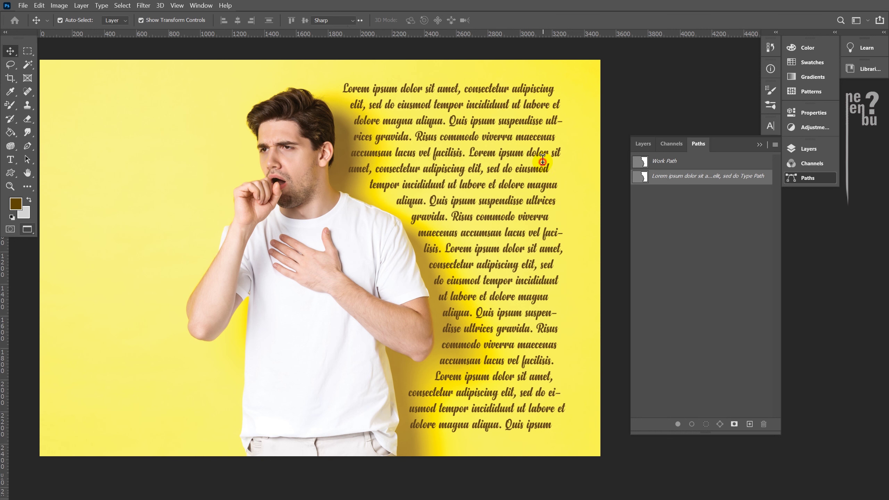
key(ctrl+a)
click(675, 176)
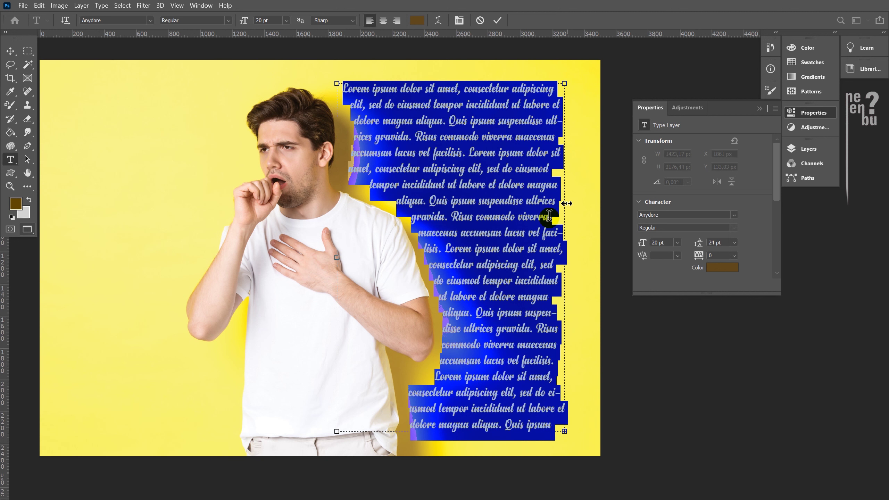
click(523, 154)
click(801, 113)
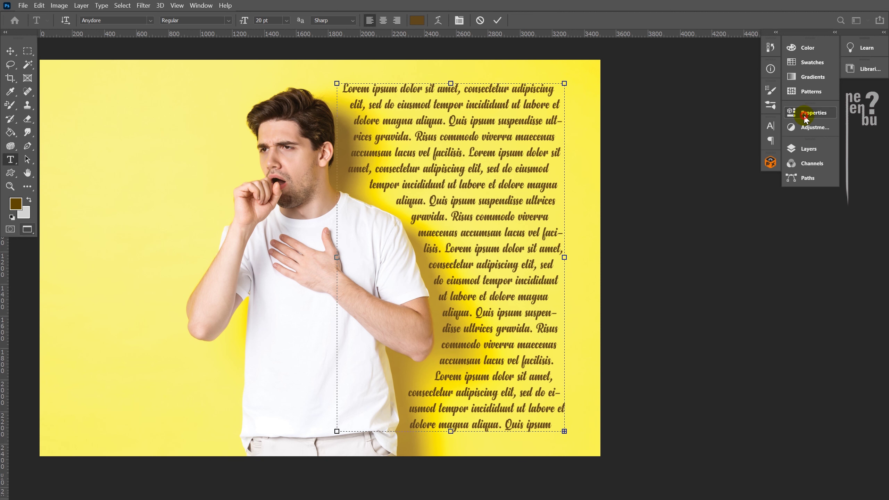
click(771, 127)
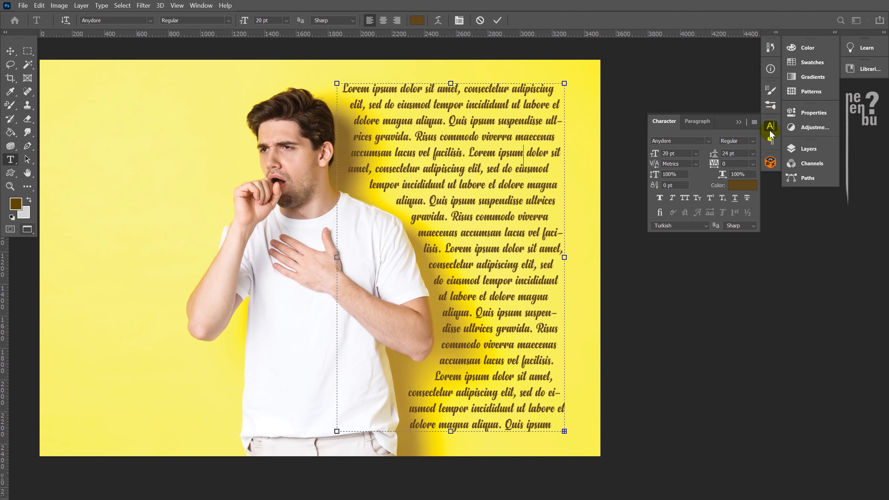
click(771, 126)
Step: Try the Paragraph justify options with the last line left-aligned and centered
click(697, 121)
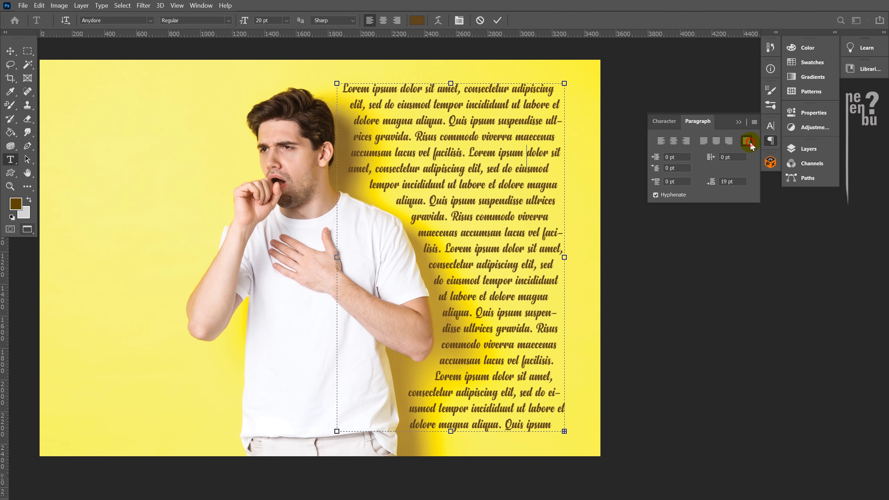
click(746, 140)
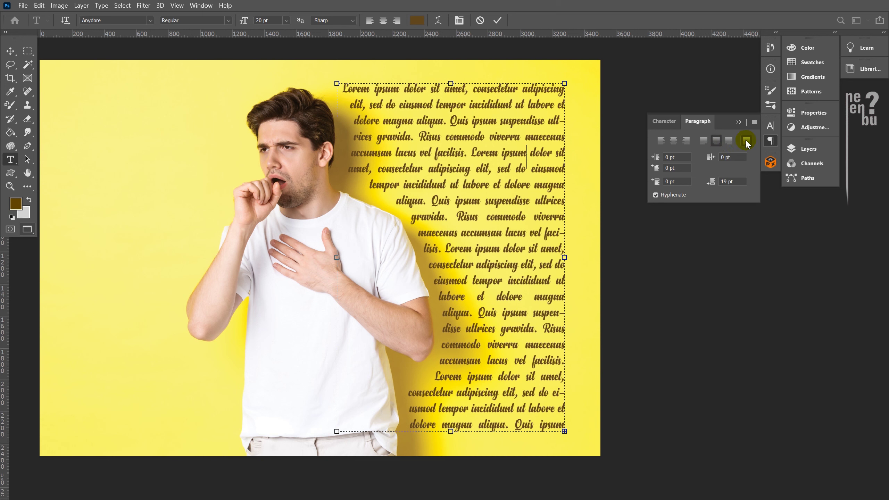
click(717, 140)
click(704, 141)
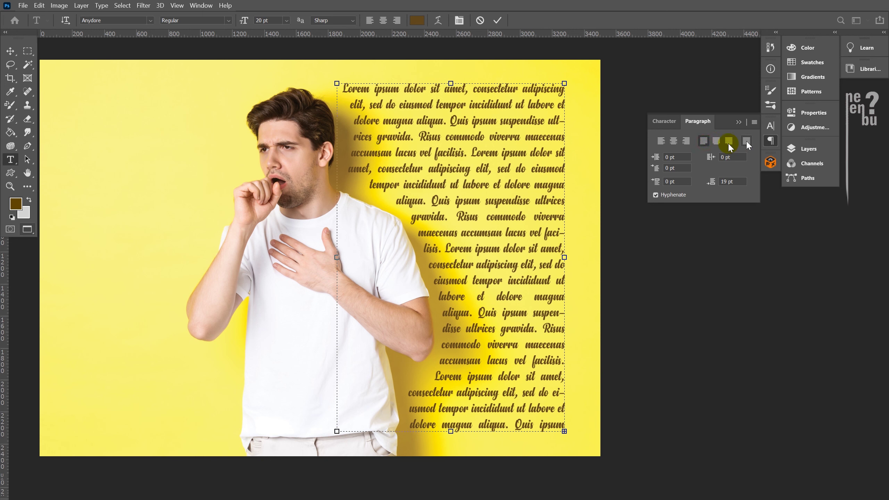
key(ctrl+a)
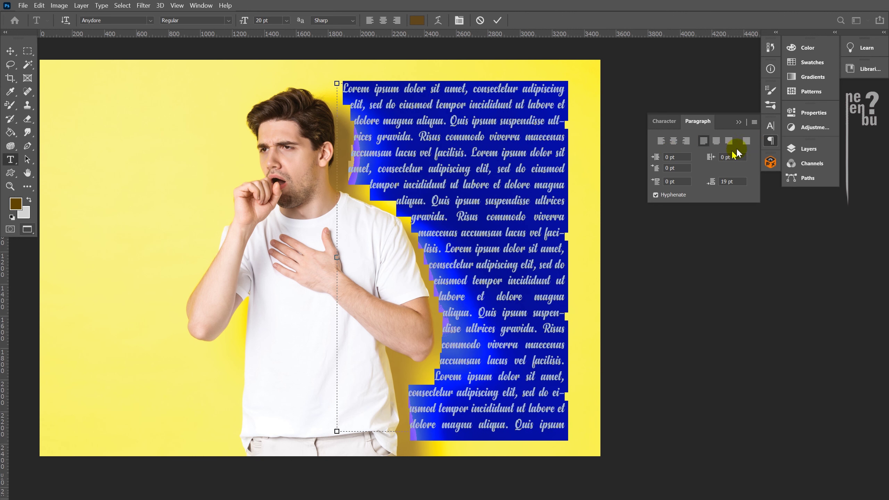
click(717, 141)
Step: Select all the paragraph text and apply Justify All
click(473, 133)
key(ctrl+a)
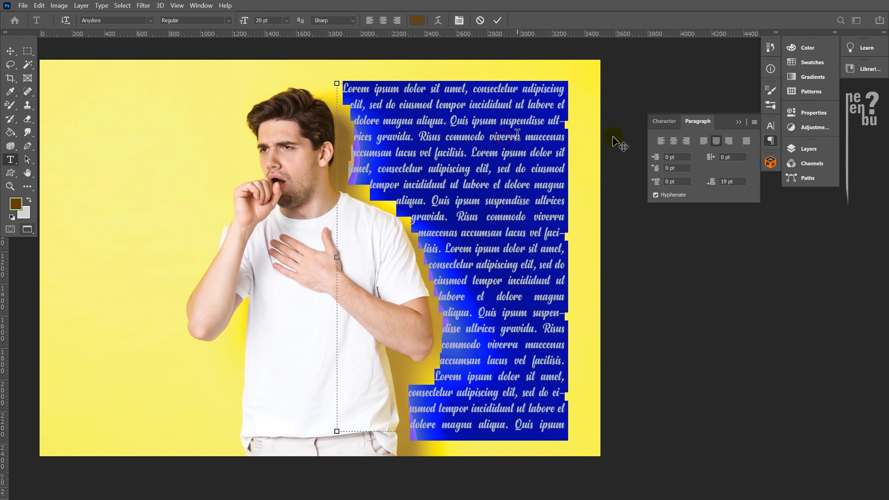
click(746, 141)
click(480, 196)
key(ctrl+a)
click(500, 186)
key(ctrl+a)
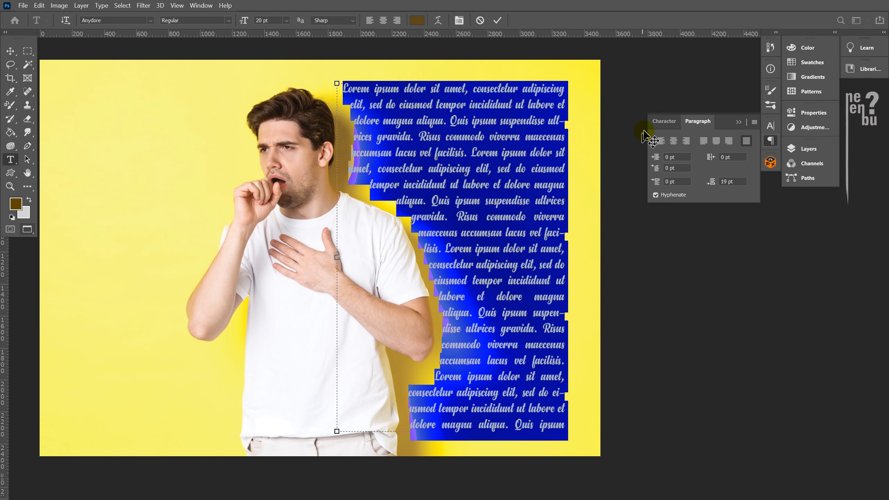
Step: Set the paragraph leading to 23 pt with tracking 0 and commit
click(664, 120)
click(737, 164)
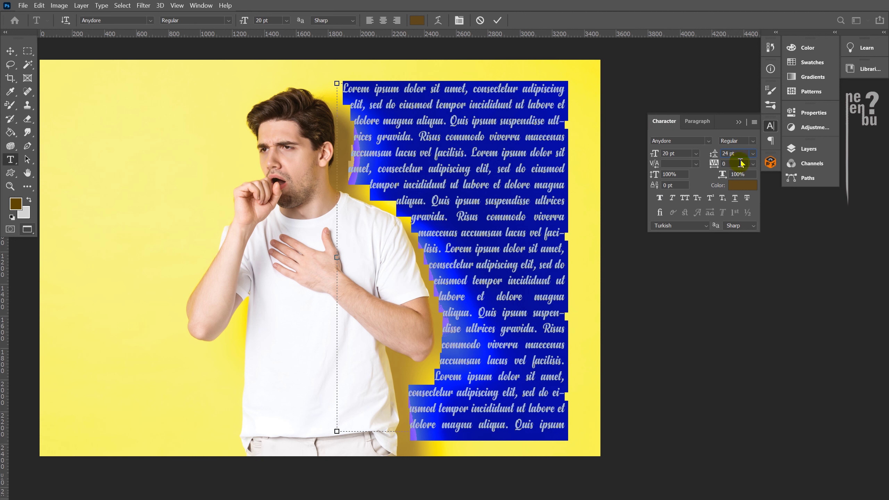
click(744, 155)
key(Down)
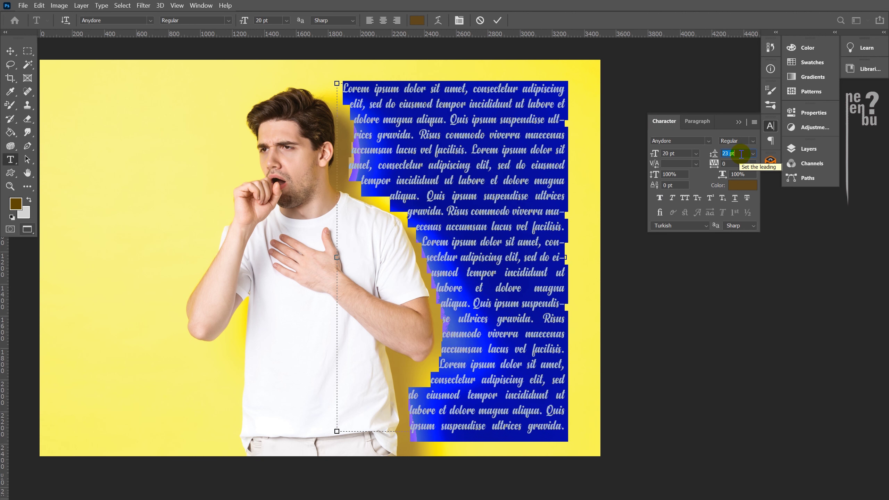
click(714, 164)
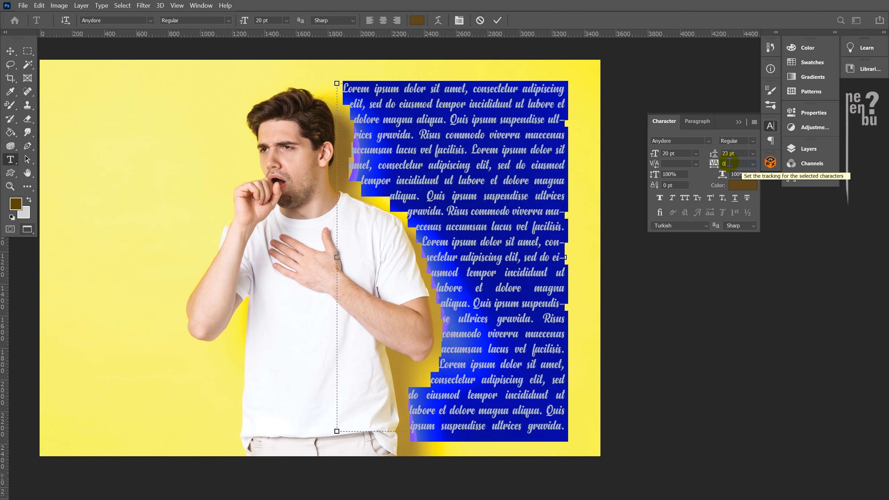
text(-20)
key(Up)
key(Down)
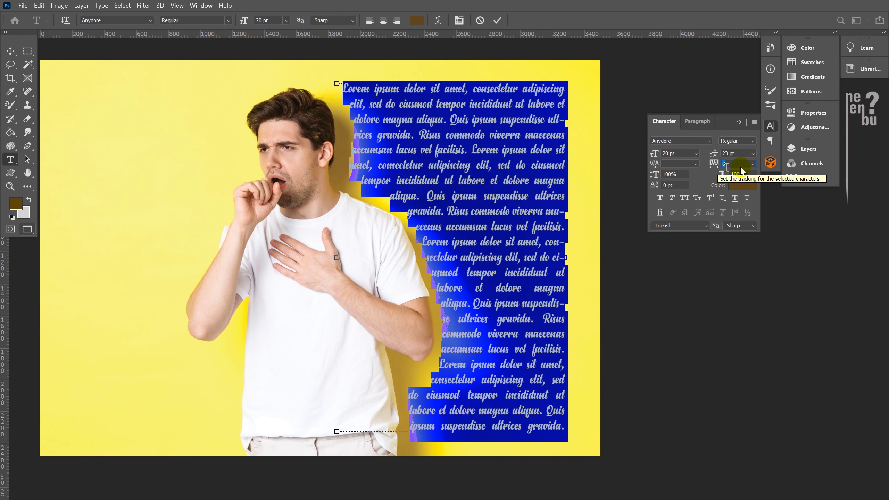
key(Up)
key(Up)
key(Down)
key(Down)
key(Return)
click(10, 50)
Step: Switch the paragraph to All Caps in the Anton font and commit
drag(405, 189, 493, 218)
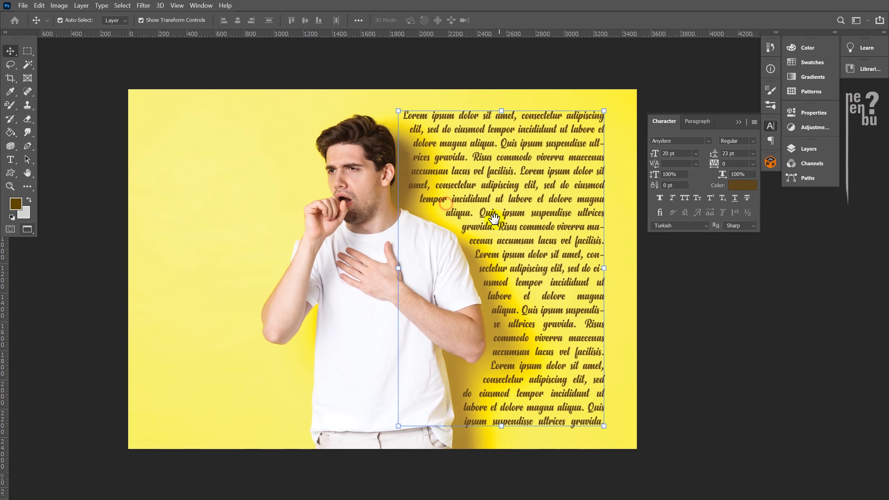
double_click(544, 198)
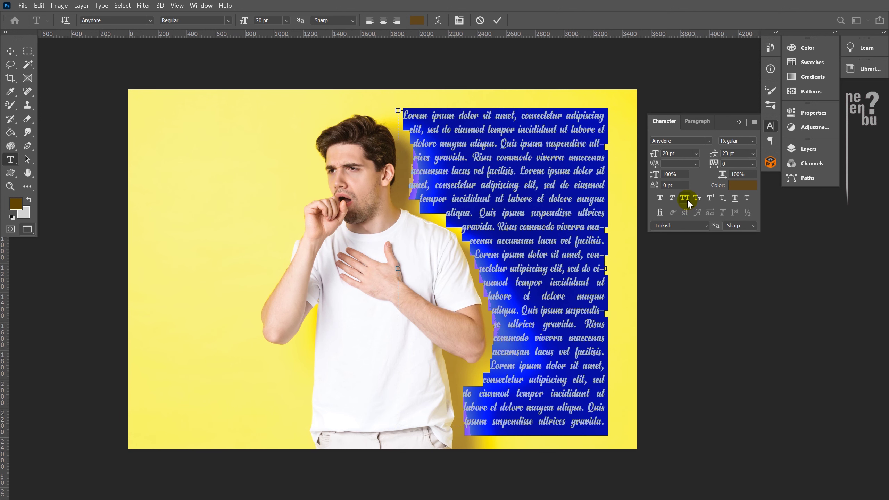
click(686, 198)
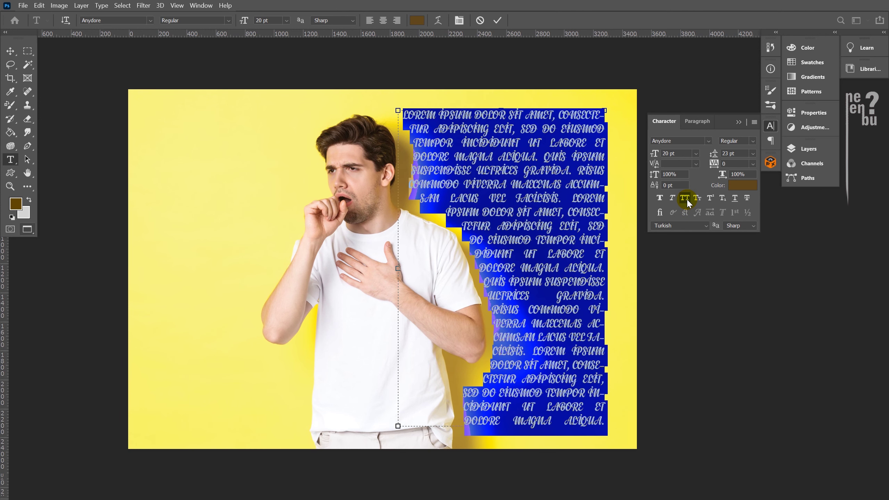
click(686, 199)
click(687, 201)
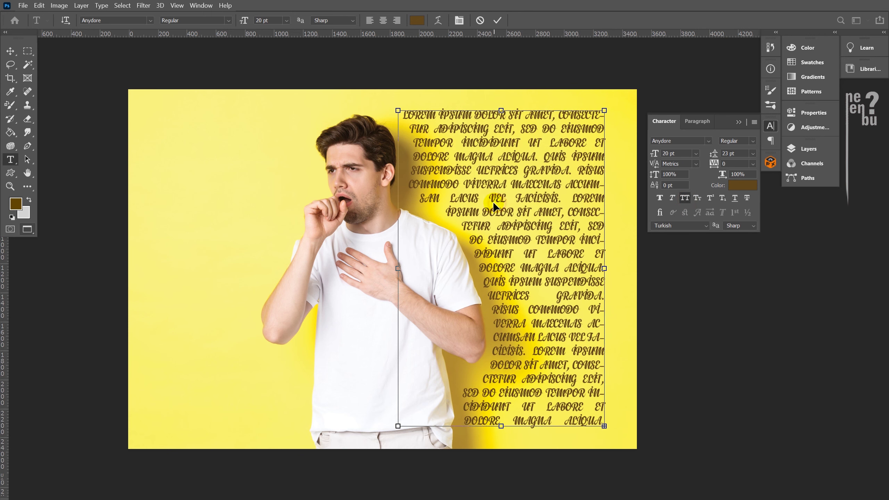
key(Up)
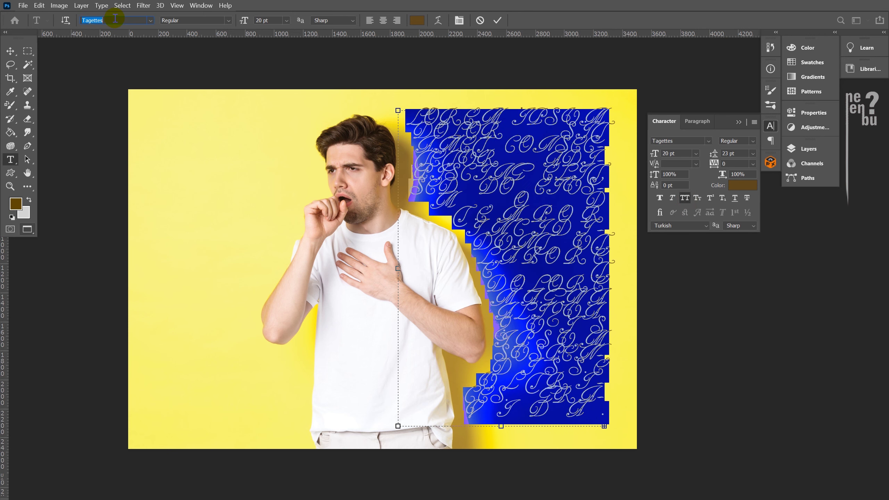
key(Up)
key(Down)
key(Up)
click(10, 51)
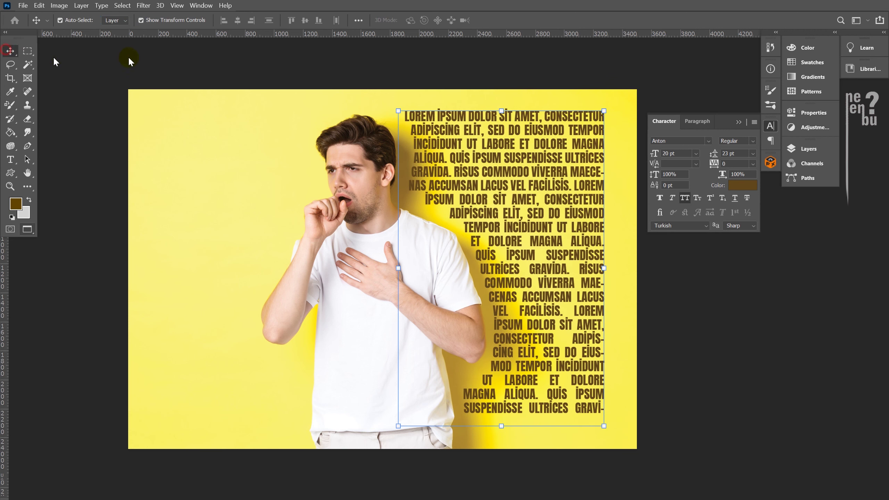
drag(480, 210, 539, 199)
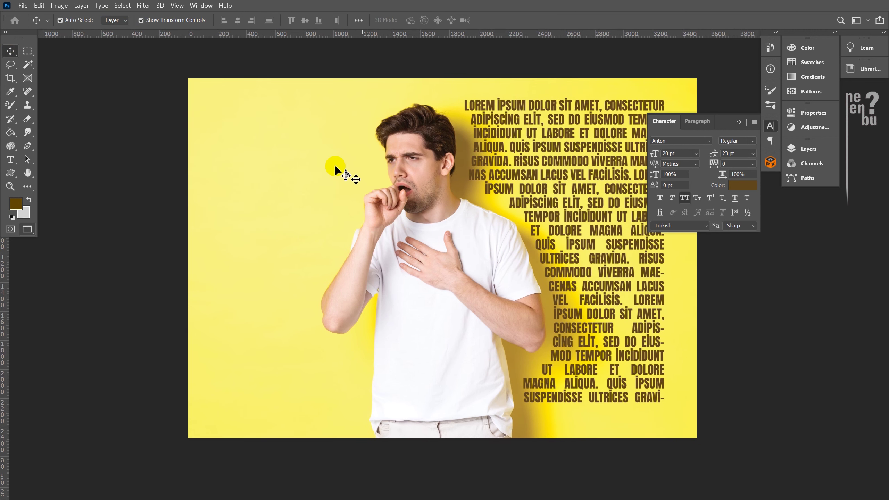
Step: Show the guides, turn on auto-select, and switch to the Pen tool
click(324, 162)
key(ctrl+semicolon)
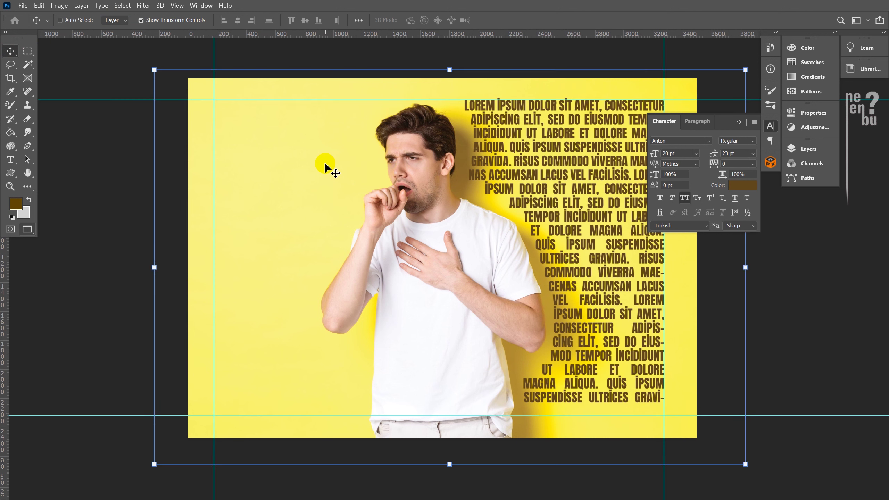
click(104, 164)
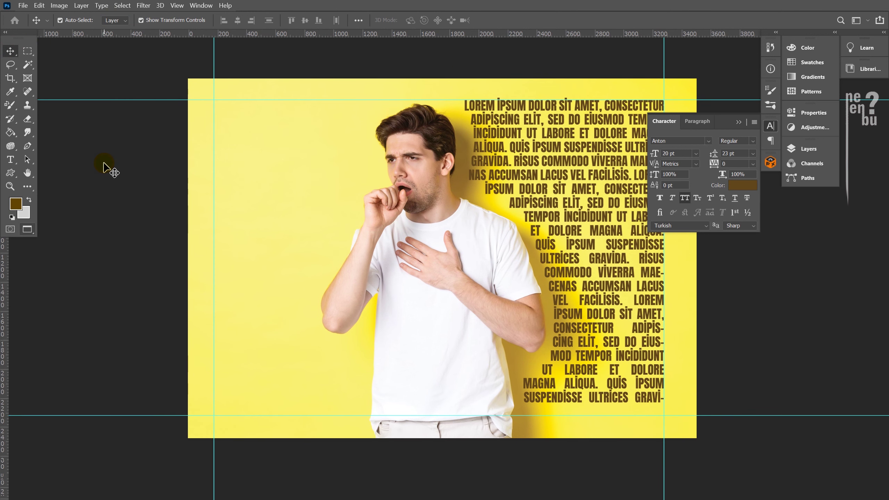
key(p)
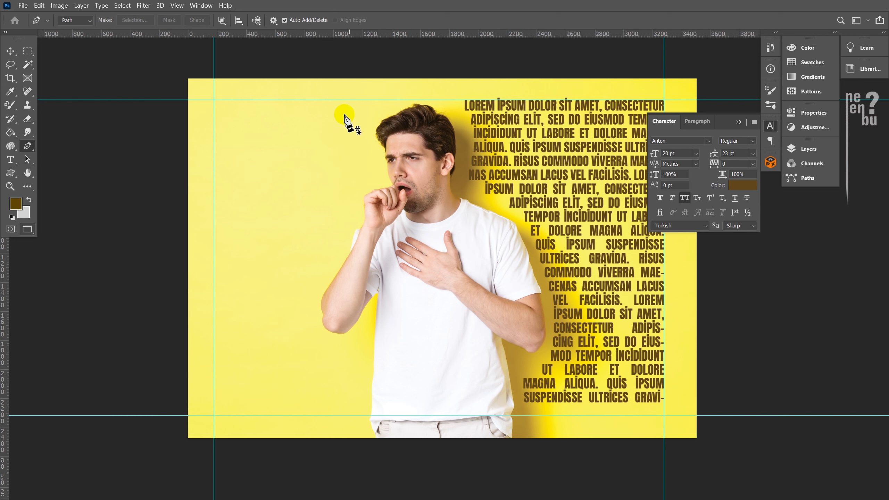
Step: Trace a closed path from the left guide along the man's hand, forearm and body to the bottom guide
click(214, 188)
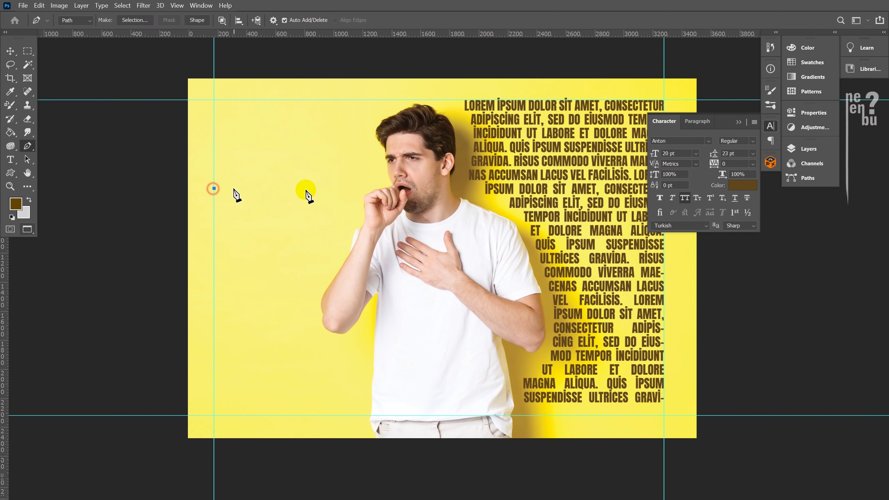
click(364, 189)
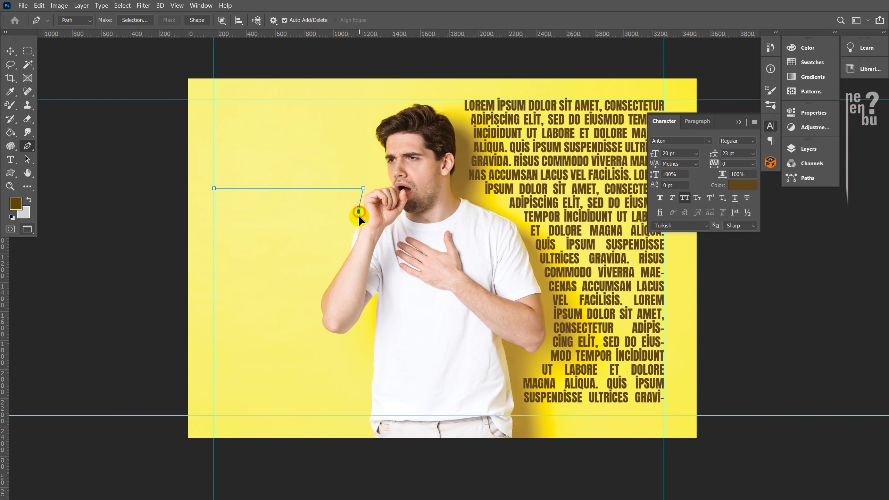
click(349, 237)
drag(326, 279, 321, 288)
drag(318, 325, 346, 343)
click(366, 330)
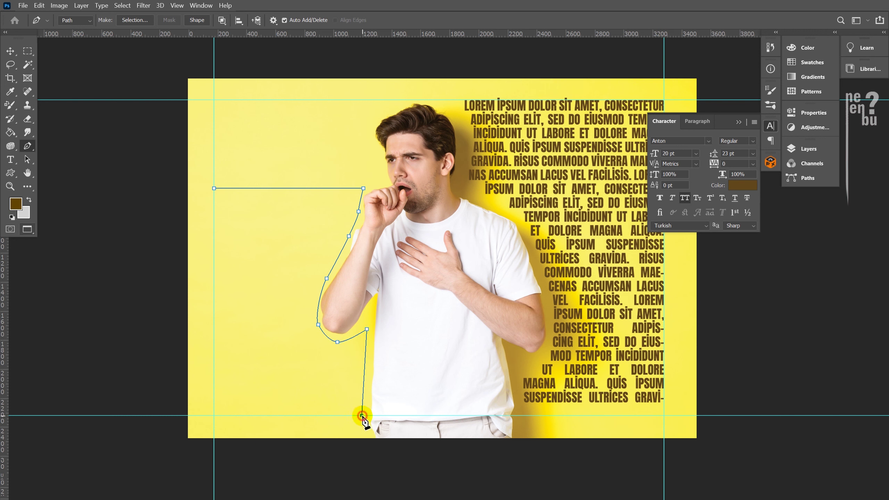
click(214, 415)
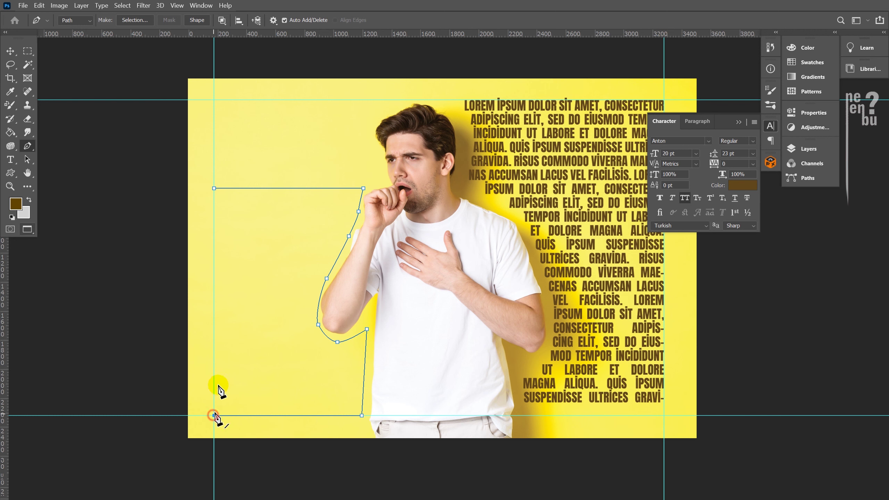
click(214, 189)
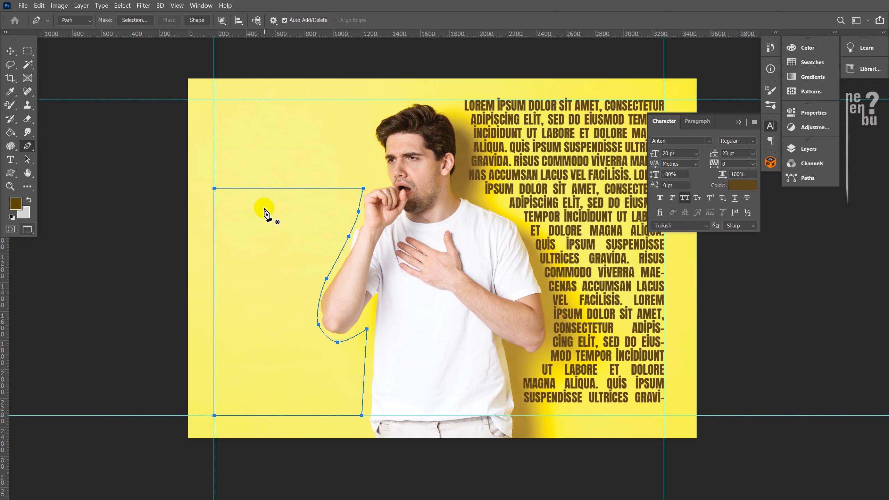
click(28, 51)
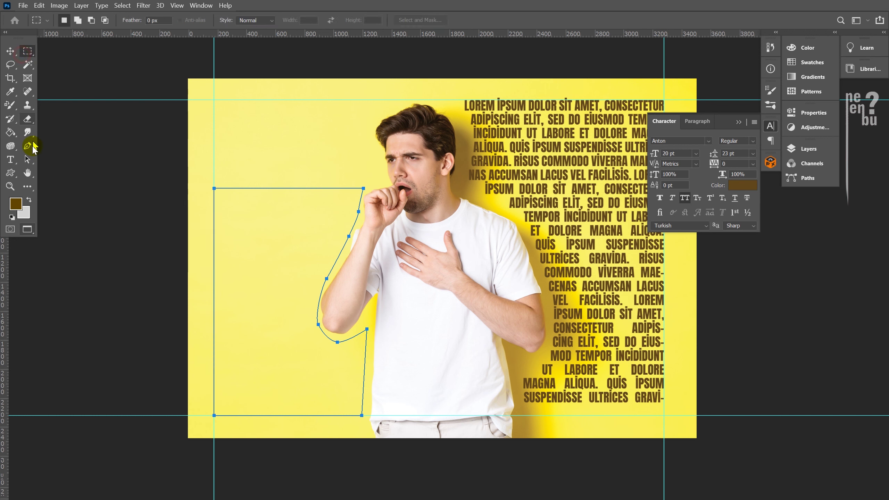
Step: Create text in the left path and paste extra Lorem ipsum after FACILISIS
key(t)
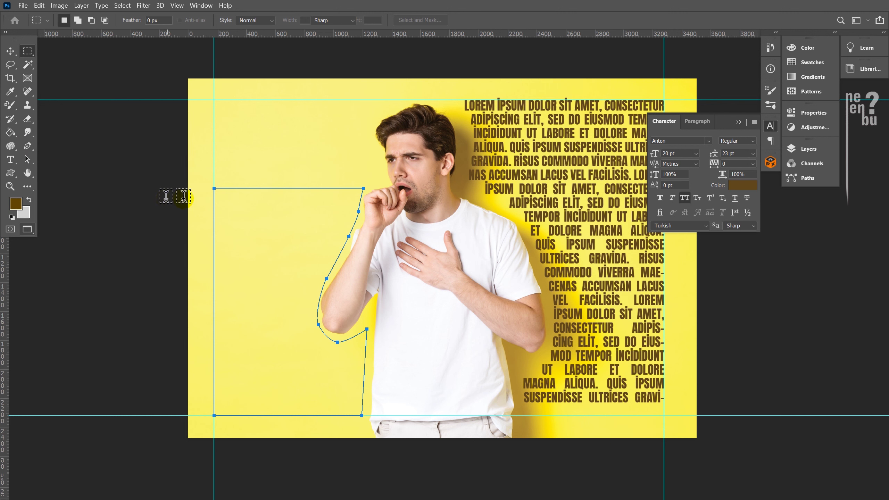
click(268, 251)
click(270, 250)
triple_click(270, 250)
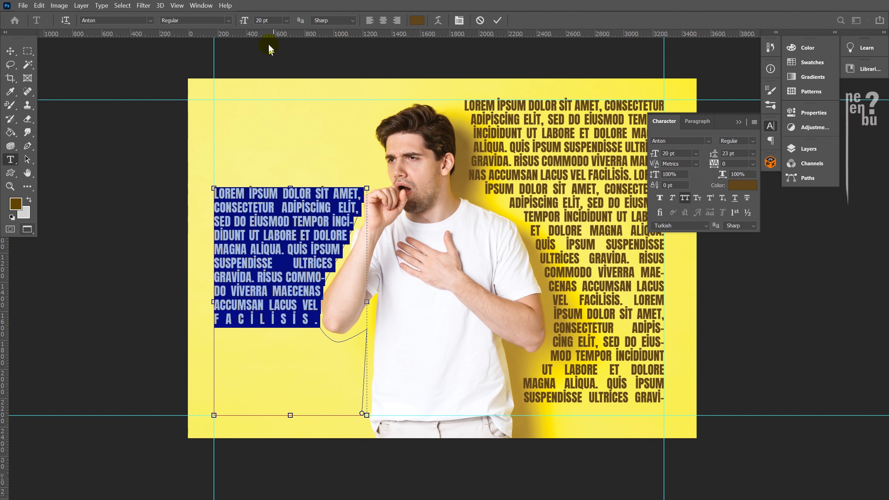
click(300, 280)
text(LOREM İPSUM DOLOR SİT AMET, CONSECTETUR ADİPİSCİNG ELİT, SED DO EİUSMOD TEMPOR İNCİDİDUNT UT LABORE ET DOLORE MAGNA ALİQUA. QUİS İPSUM SUSPENDİSSE ULTRİCES GRAVİDA.)
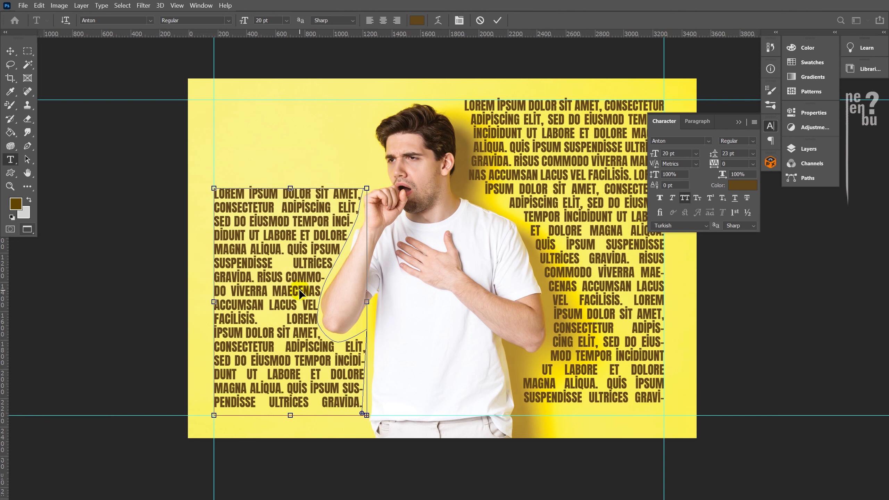
key(ctrl+z)
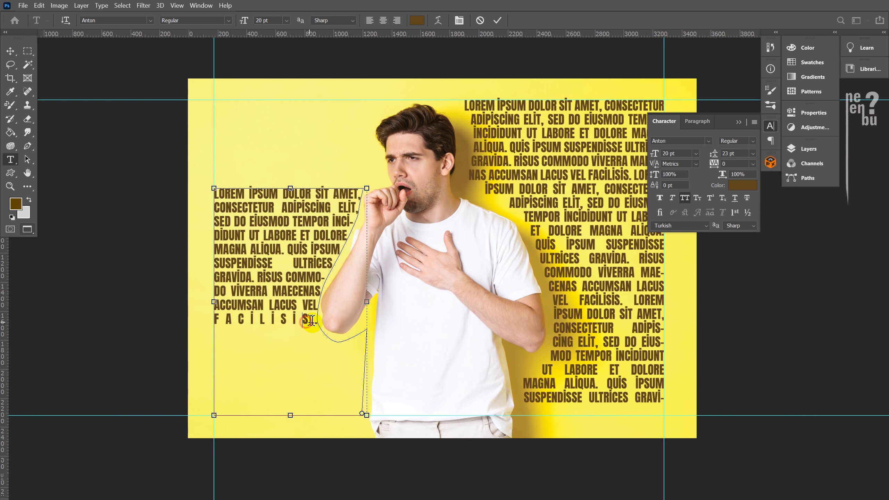
key(ctrl+v)
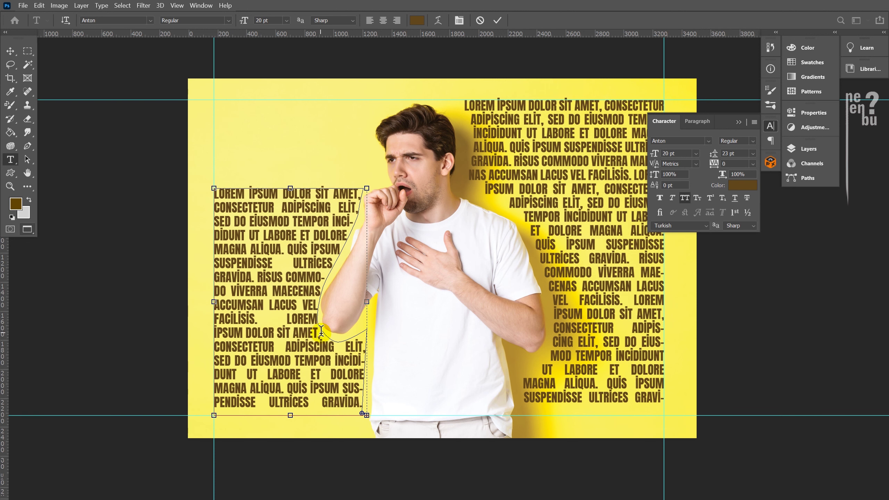
key(ctrl+a)
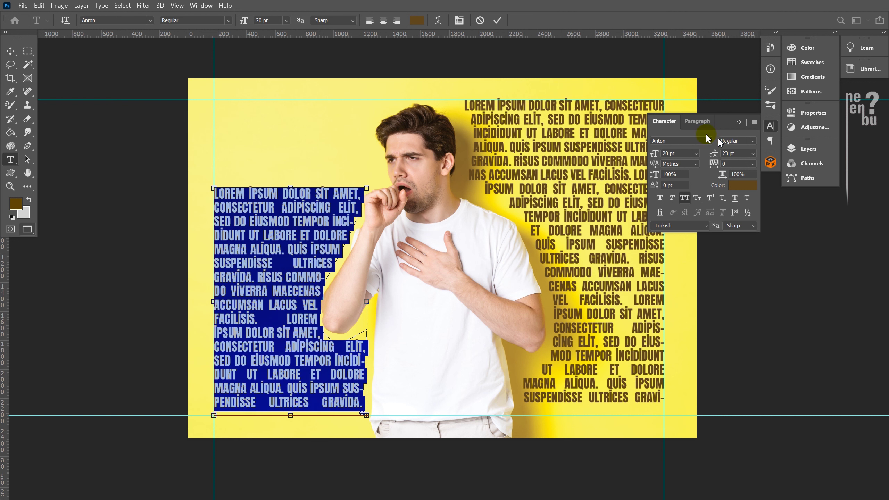
Step: Select all the left block's text, set it to Left Align, and commit
click(698, 122)
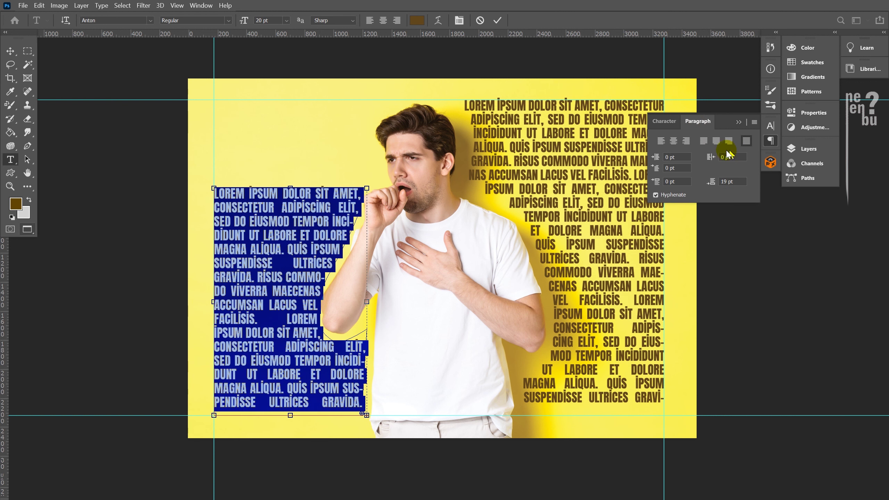
click(263, 304)
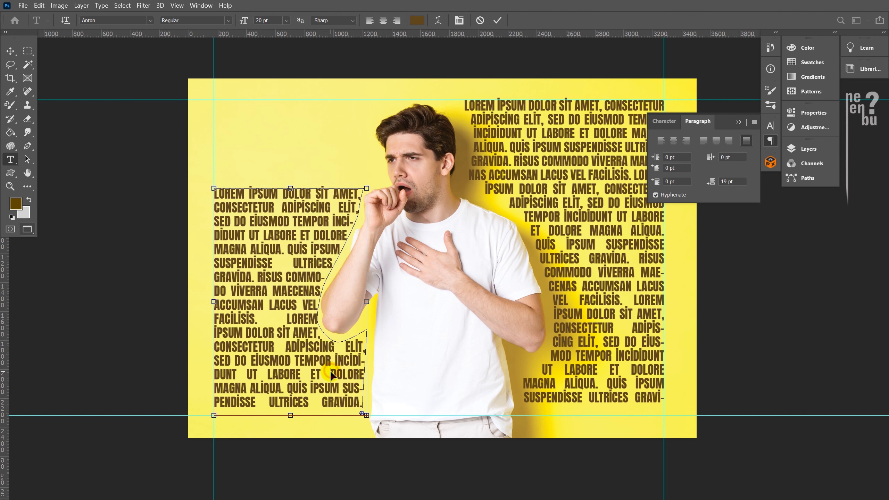
key(ctrl+a)
click(703, 141)
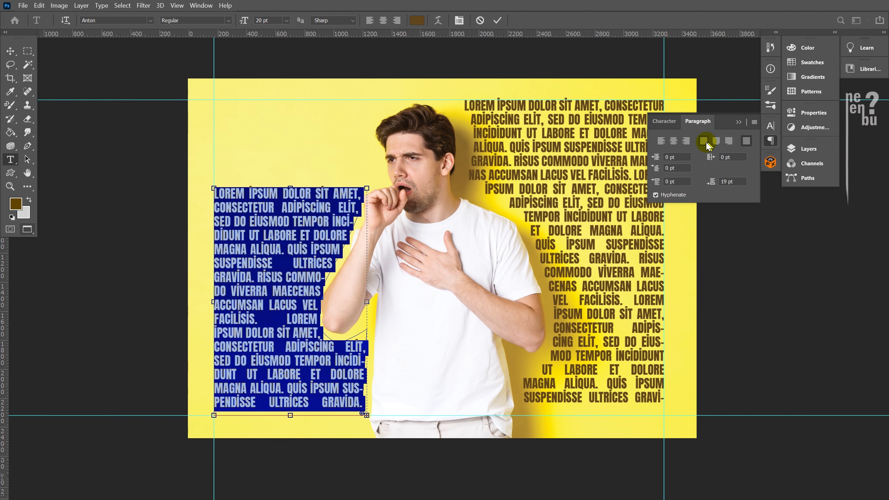
click(661, 140)
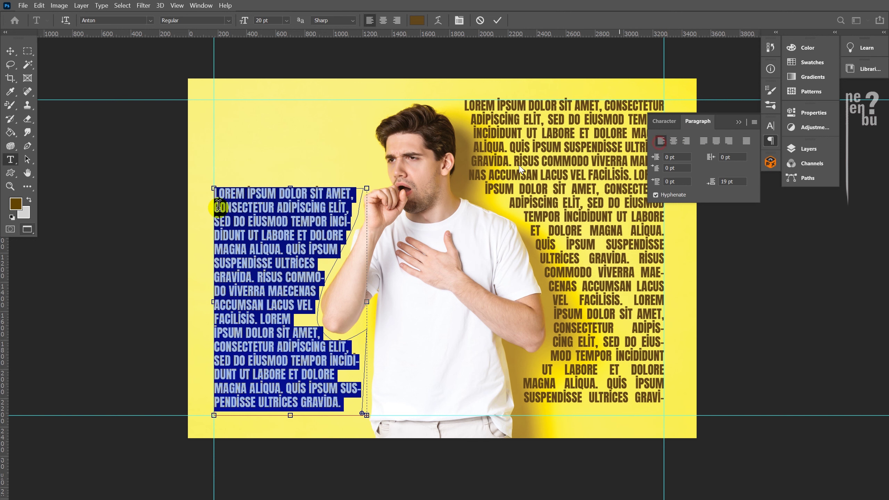
click(10, 50)
Step: Right-align all the text in the right lorem ipsum block
drag(512, 322, 515, 320)
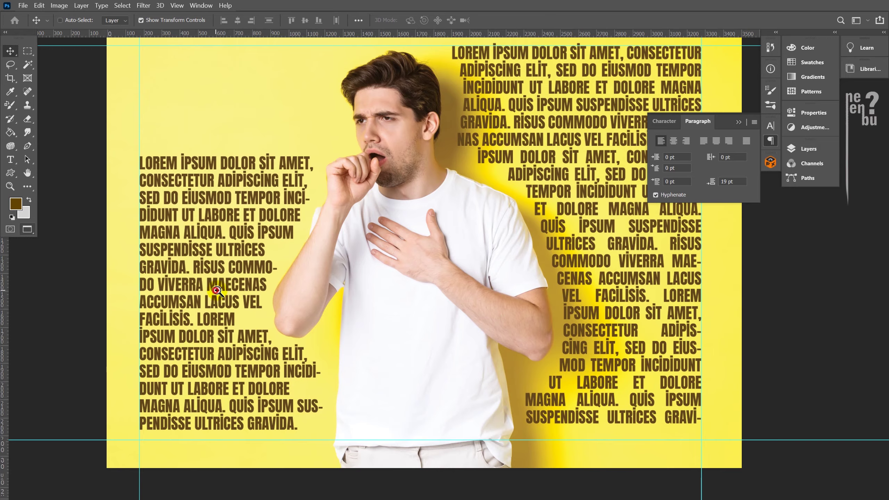
drag(219, 296, 217, 285)
drag(358, 282, 406, 351)
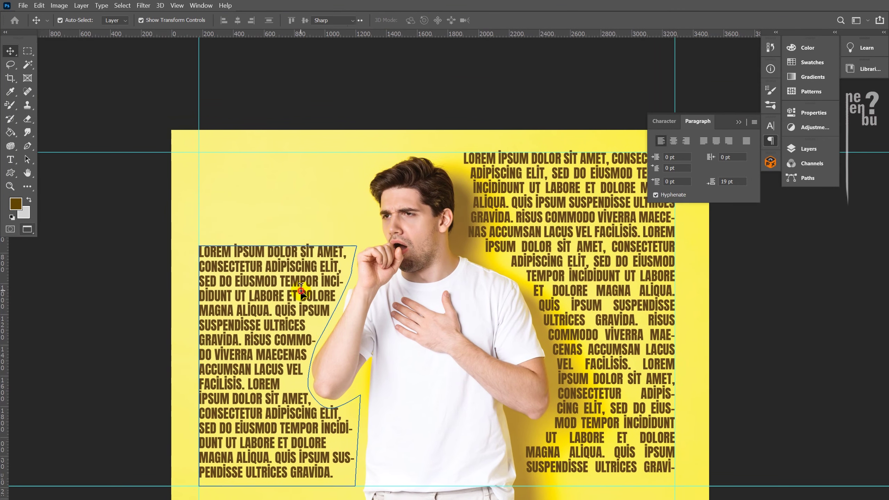
double_click(301, 291)
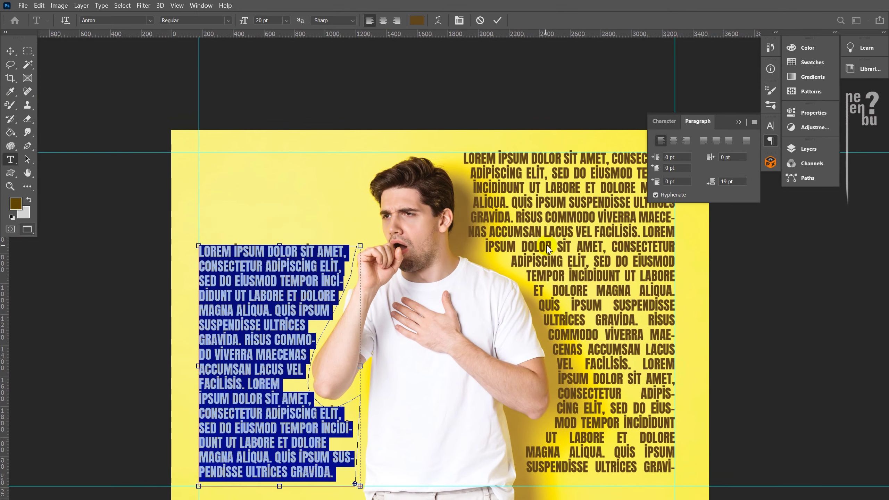
click(546, 245)
key(ctrl+a)
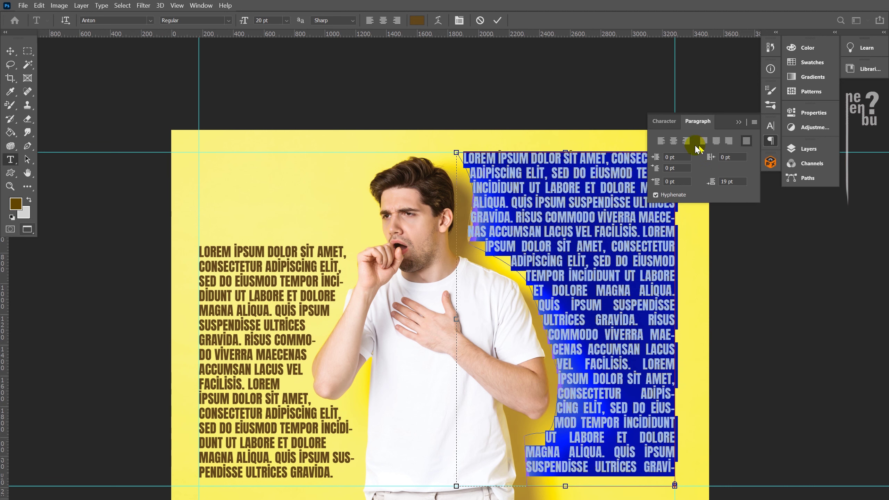
click(686, 140)
click(8, 51)
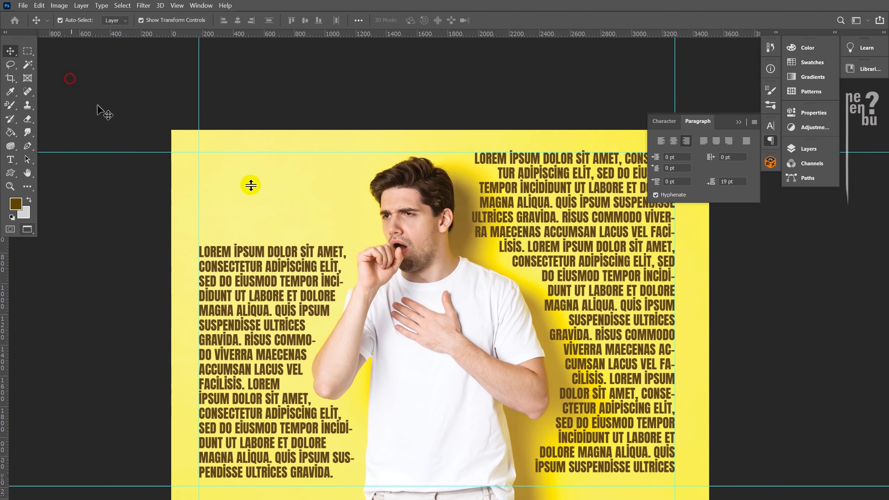
Step: Check the left paragraph and commit it, leaving it left-aligned
scroll(441, 245, down, 1)
scroll(442, 245, down, 1)
scroll(571, 280, up, 2)
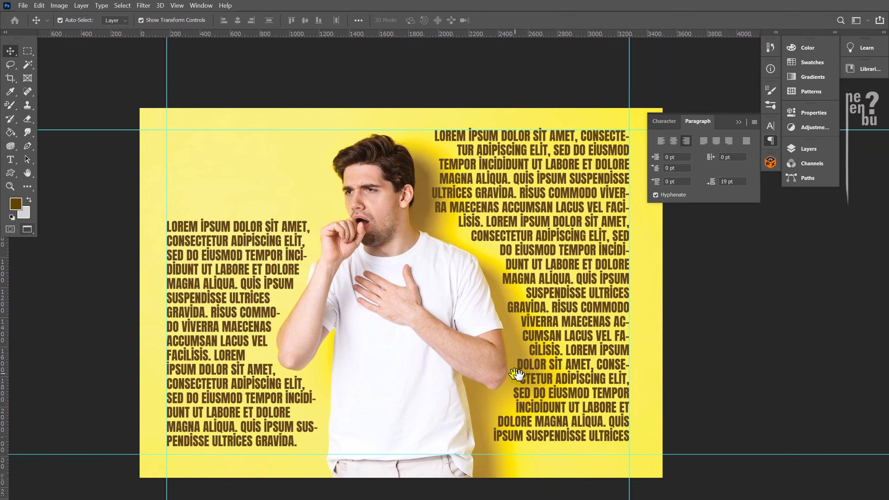
click(583, 391)
click(548, 432)
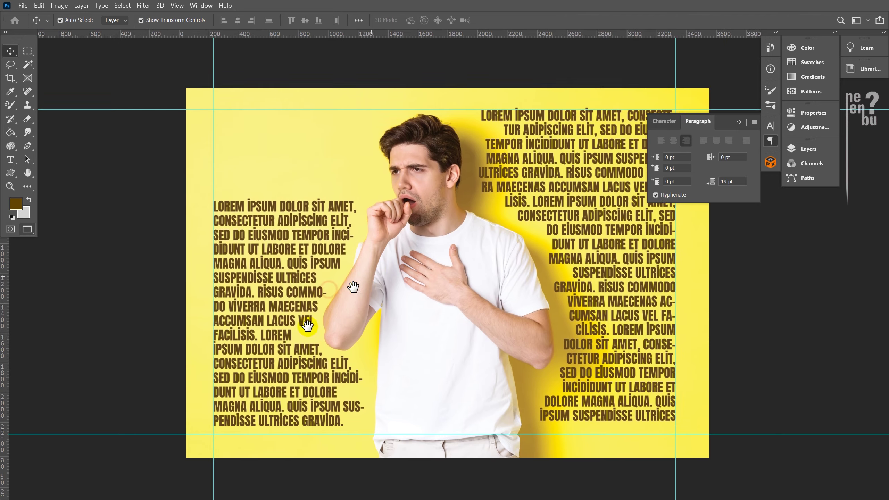
double_click(296, 341)
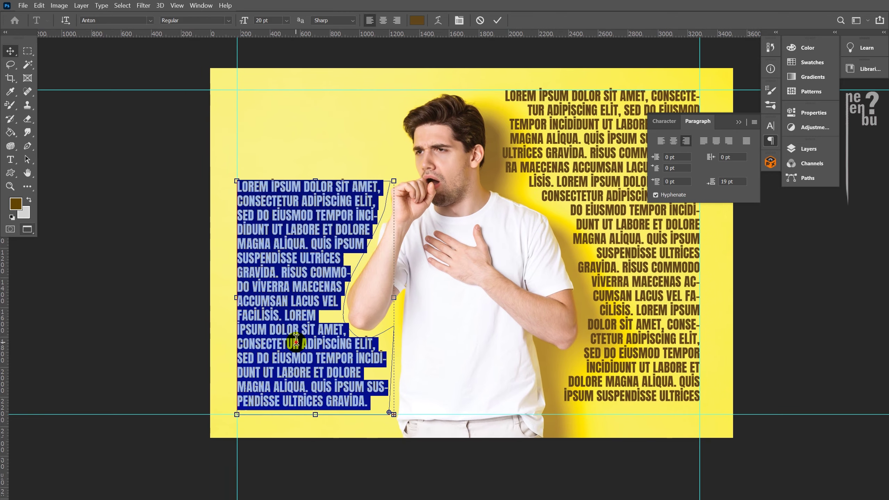
click(10, 51)
scroll(337, 184, up, 1)
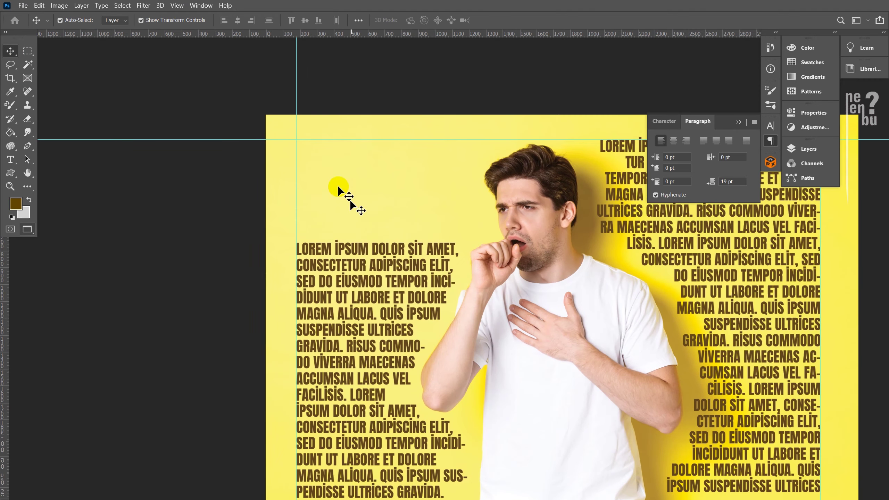
Step: Create an ABCD text layer at the top left of the canvas
key(t)
click(307, 176)
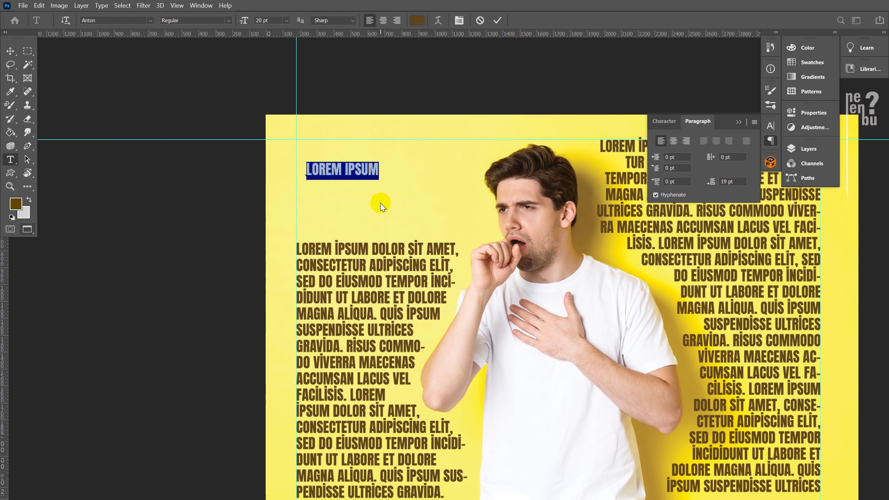
text(ABCD)
click(10, 50)
Step: Scale ABCD into a big headline positioned just above the left text column
drag(332, 173, 463, 224)
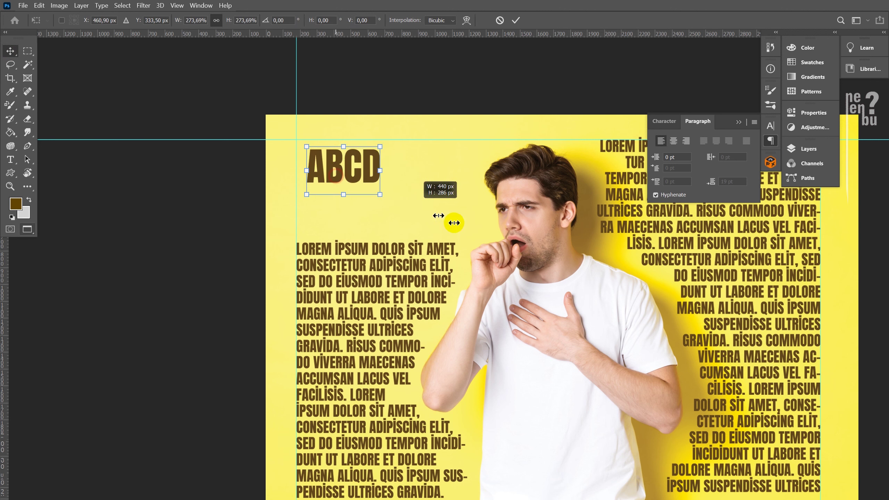
mouse_move(414, 194)
mouse_down()
mouse_move(413, 220)
mouse_move(403, 212)
mouse_up()
drag(452, 153, 462, 146)
key(Return)
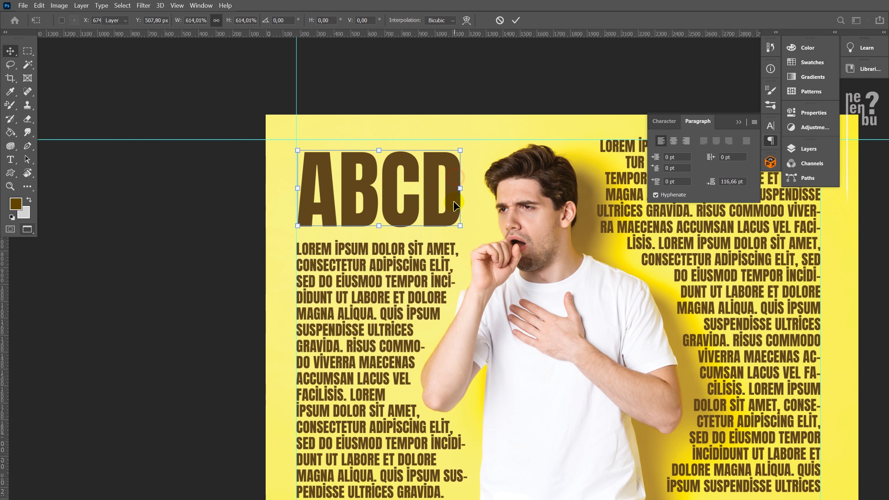
scroll(430, 227, down, 2)
scroll(430, 227, right, 3)
scroll(532, 245, right, 1)
scroll(537, 291, up, 2)
scroll(538, 291, up, 2)
scroll(537, 291, down, 3)
drag(494, 317, 504, 289)
scroll(511, 296, down, 1)
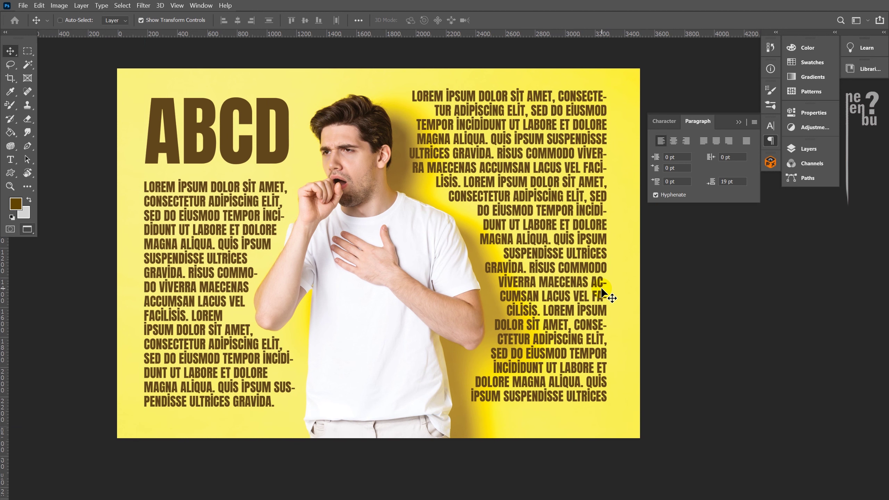
scroll(605, 296, down, 1)
mouse_move(568, 317)
mouse_down()
mouse_move(504, 319)
mouse_move(551, 328)
mouse_up()
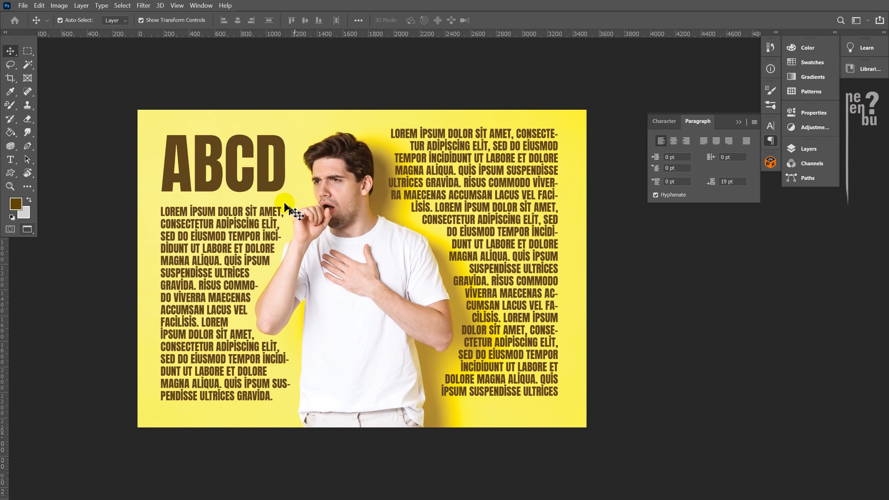
Step: Nudge the ABCD heading upward and enlarge it to about 106%
click(266, 154)
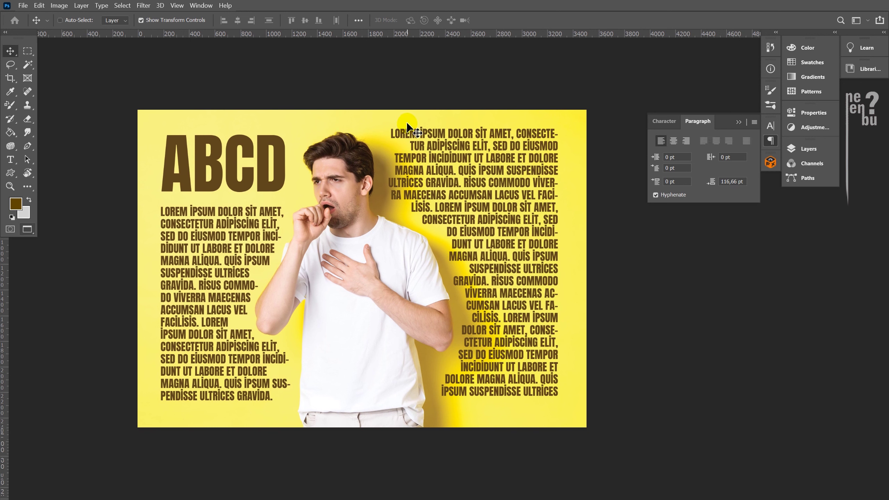
key(ctrl+t)
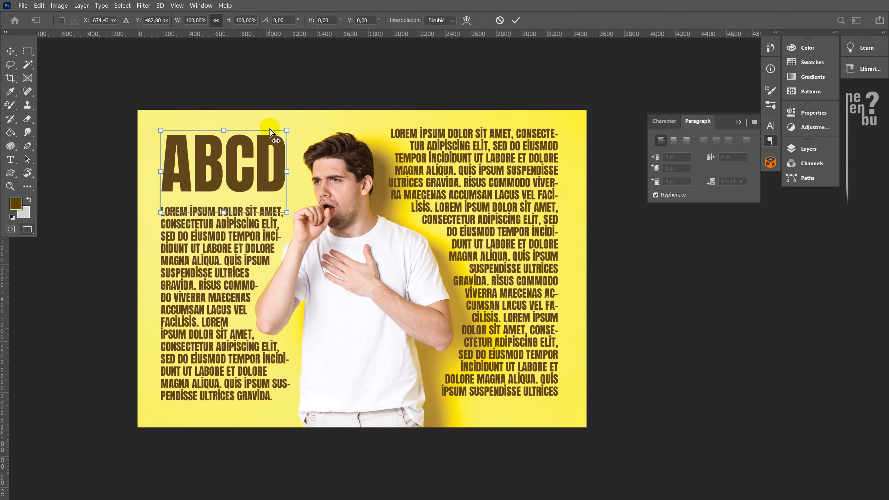
ctrl+click(269, 129)
drag(290, 174, 285, 169)
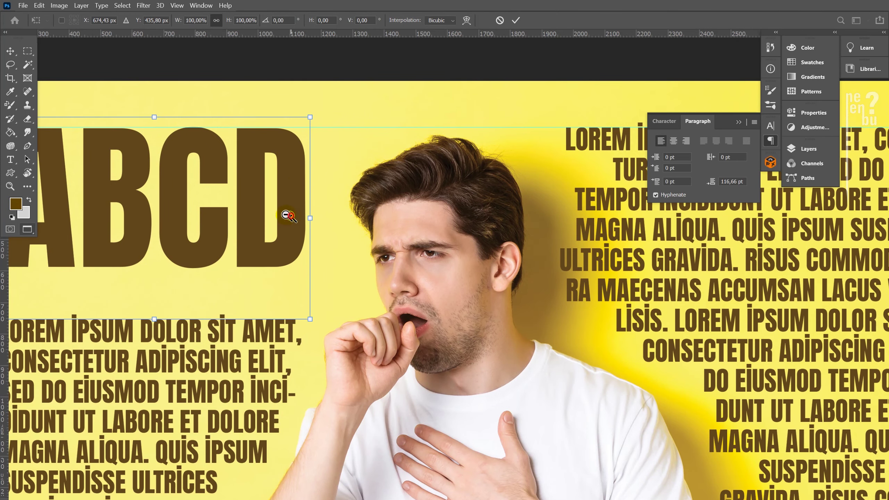
key(ctrl+0)
drag(304, 287, 316, 294)
key(Return)
click(326, 98)
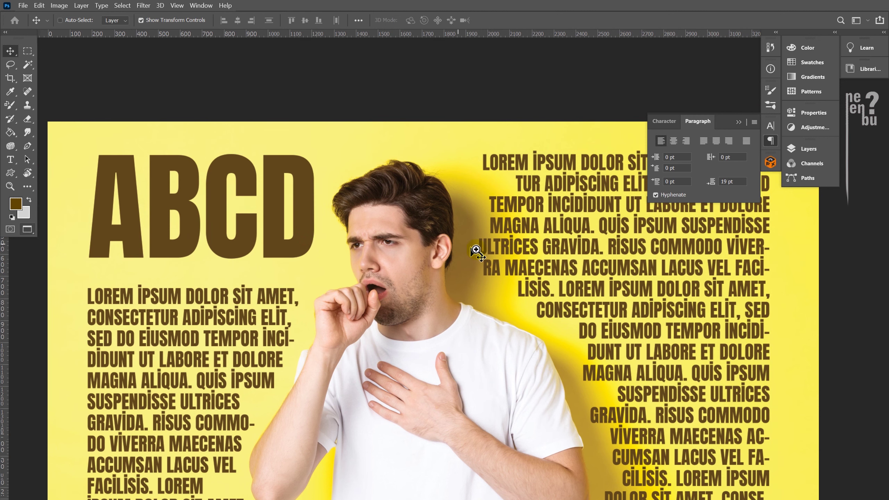
scroll(476, 254, down, 3)
scroll(384, 242, up, 2)
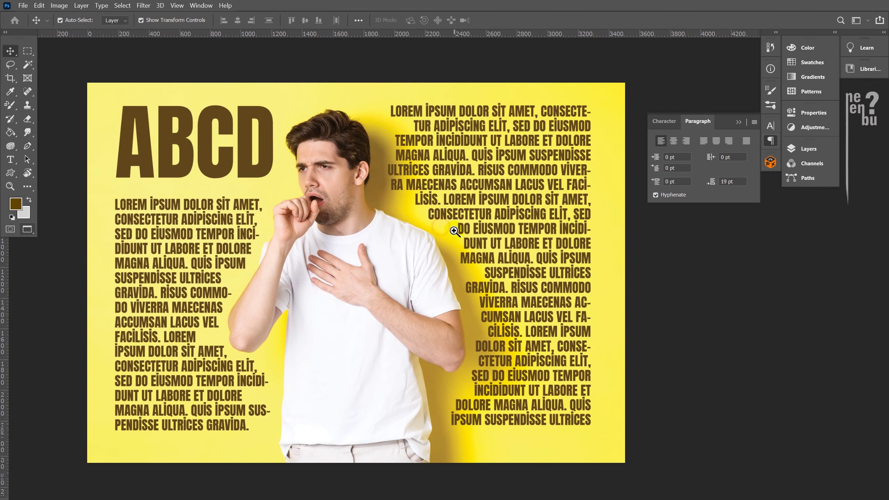